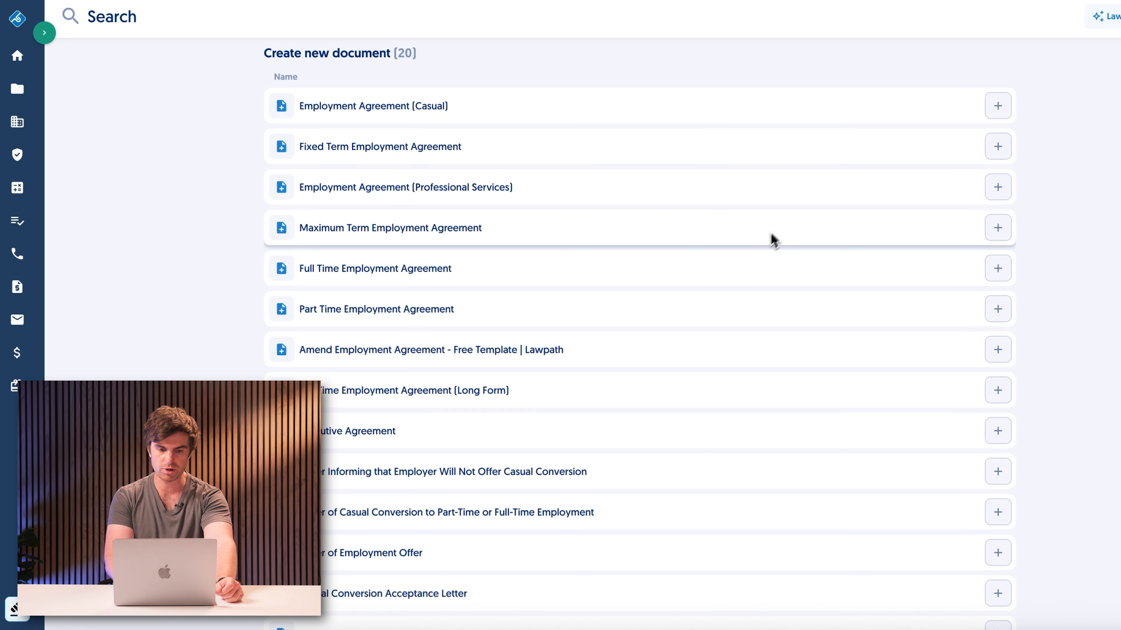
Step: Create a new document from the Full Time Employment Agreement template
click(746, 264)
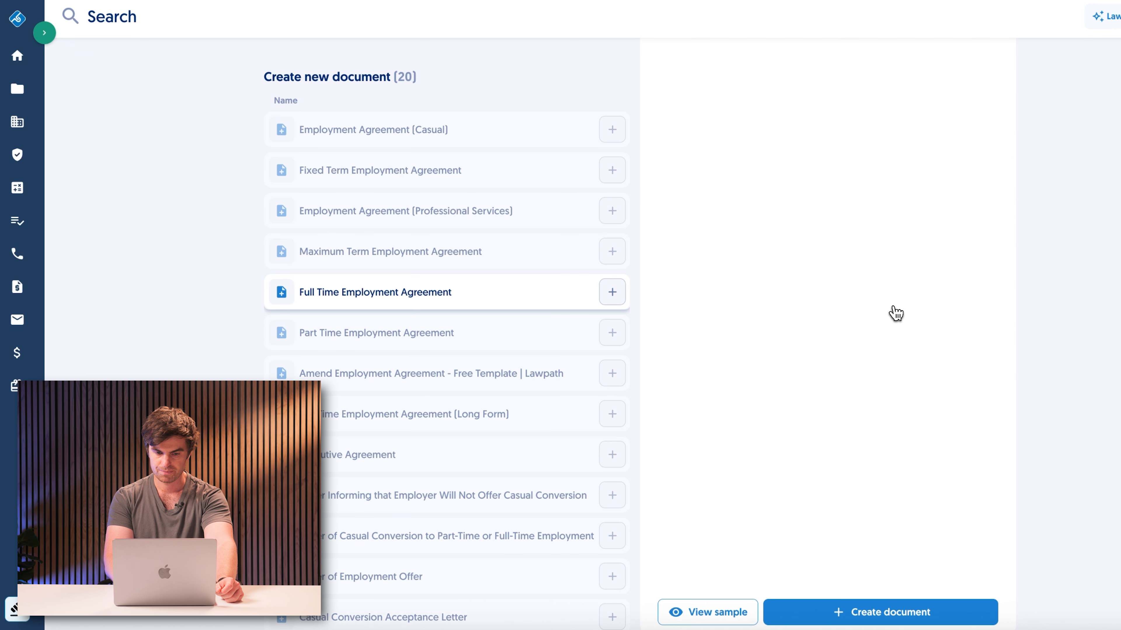
click(880, 612)
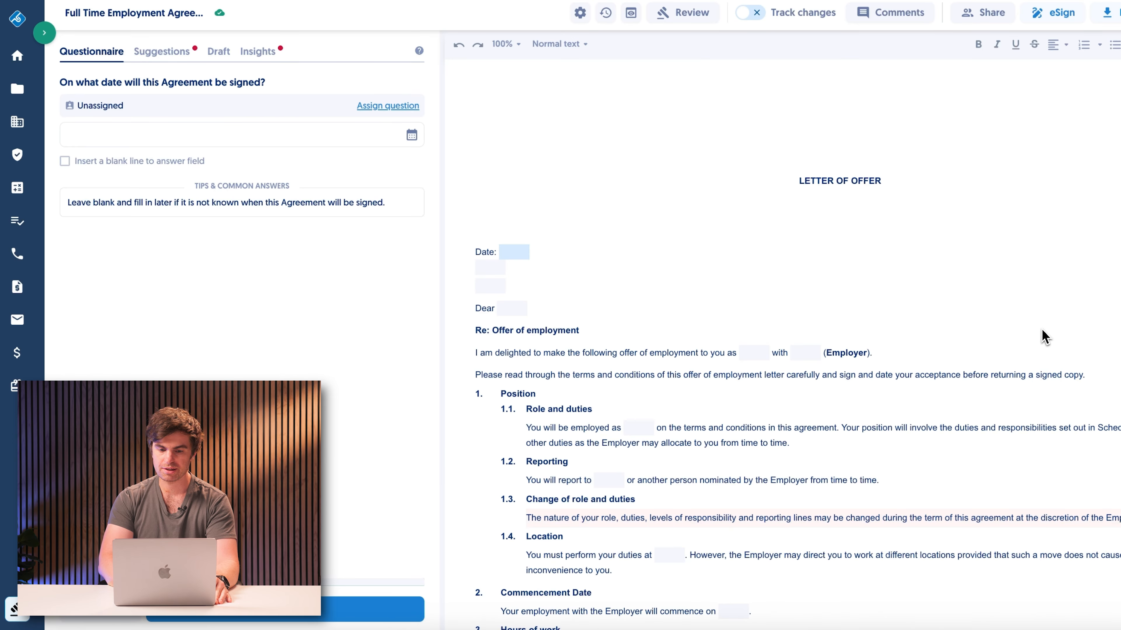
scroll(1044, 338, down, 2)
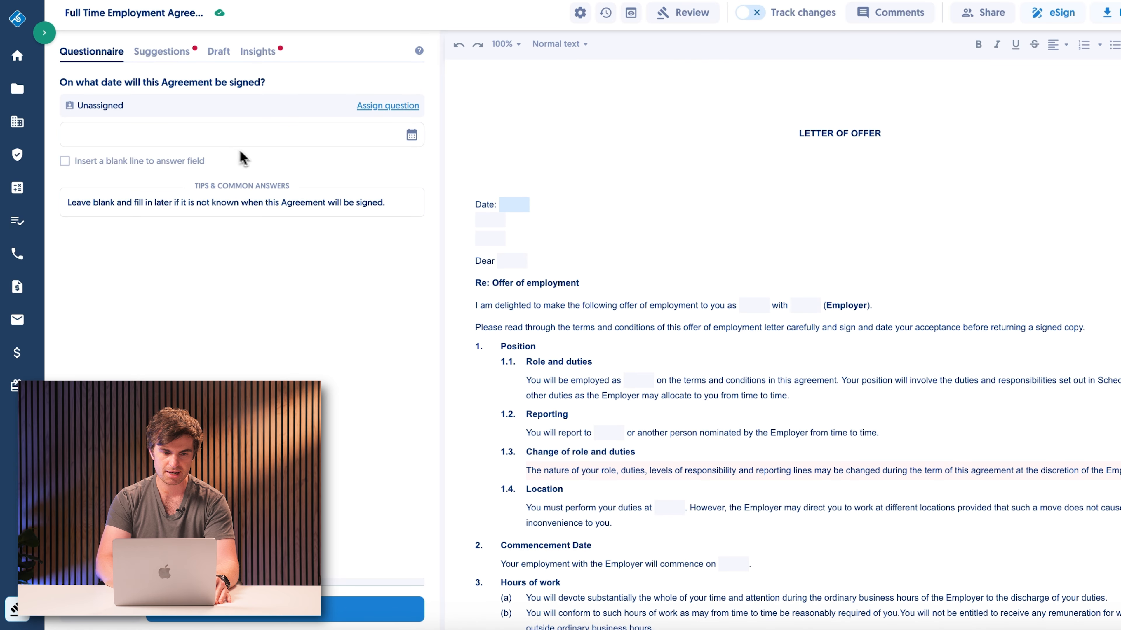
Step: Set the agreement's signing date to 10 Nov 2025 and continue to the next question
click(412, 138)
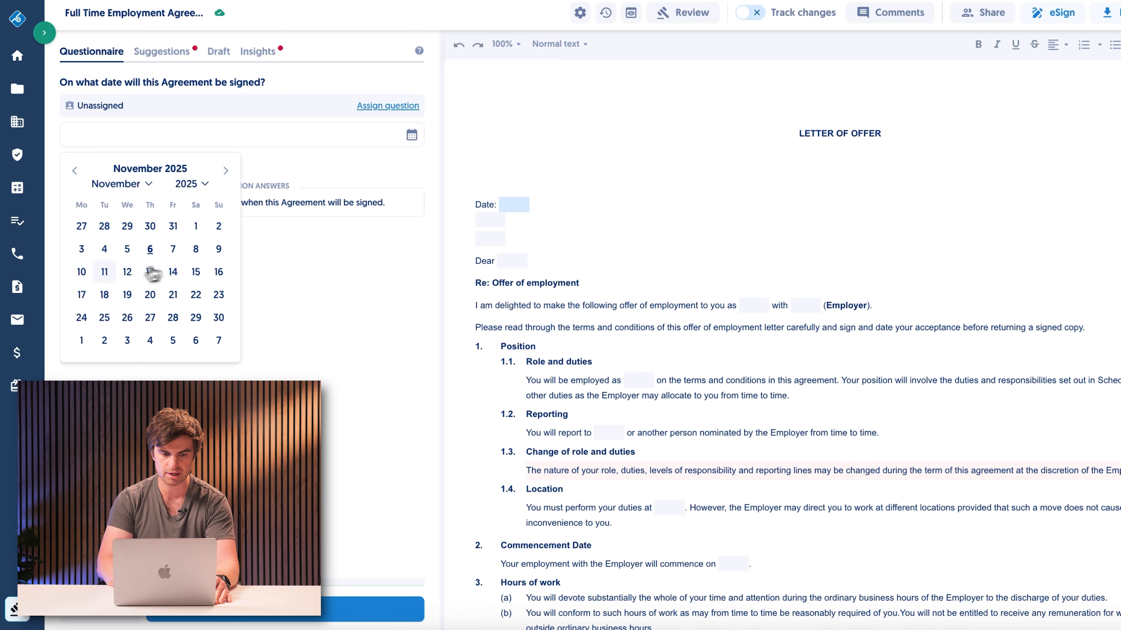
click(82, 277)
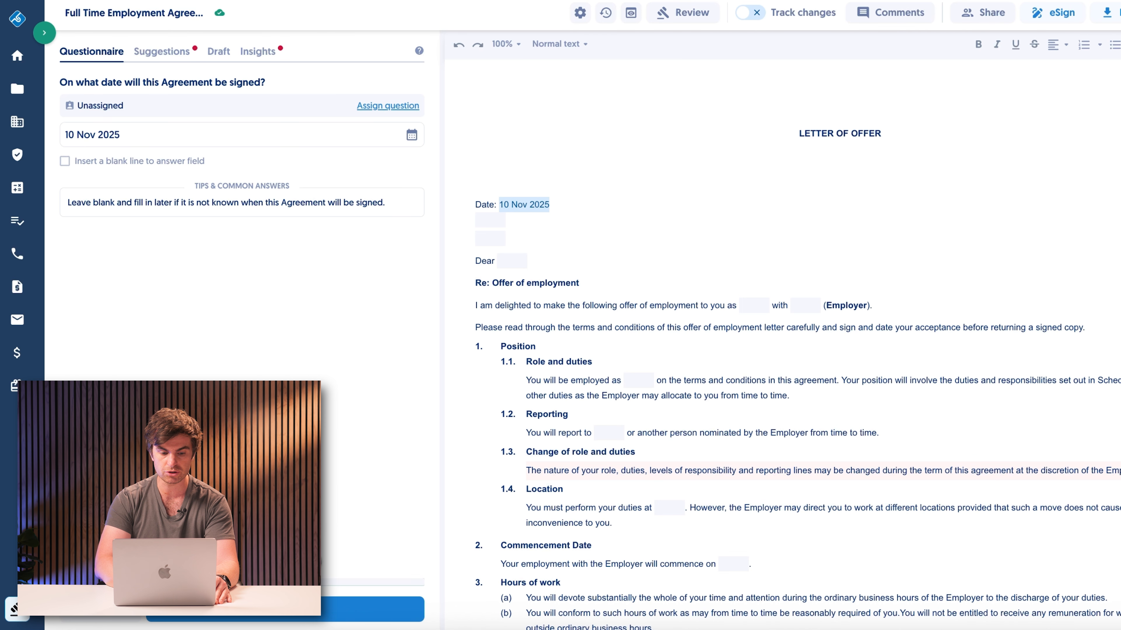
click(295, 618)
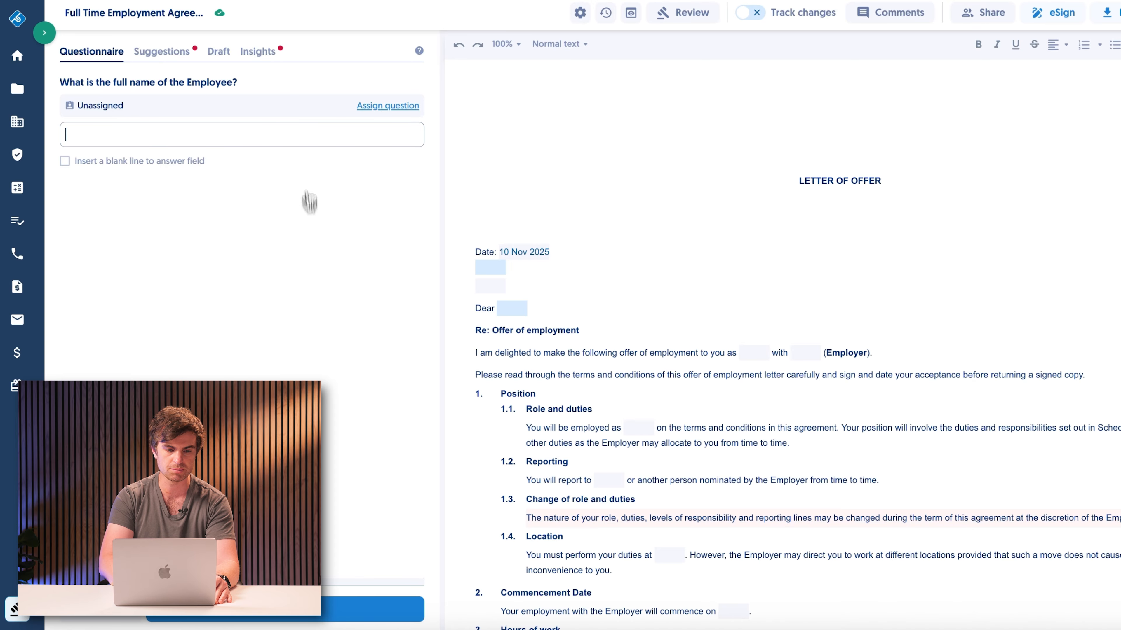
Step: Enter the employee's full name and continue the questionnaire
text(Tom Test)
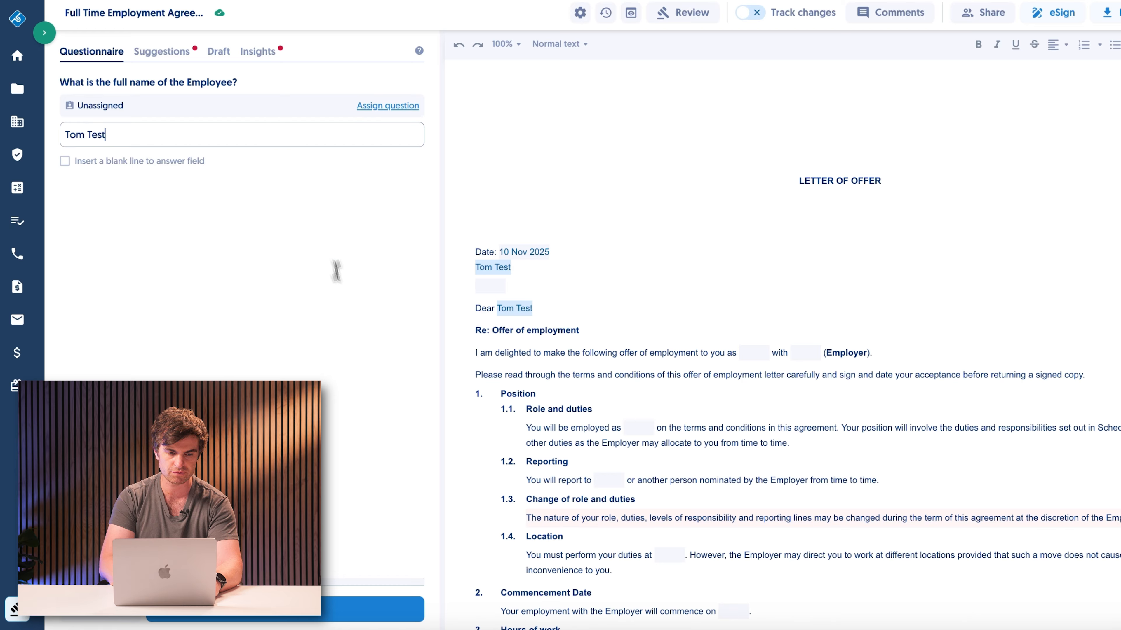
click(297, 612)
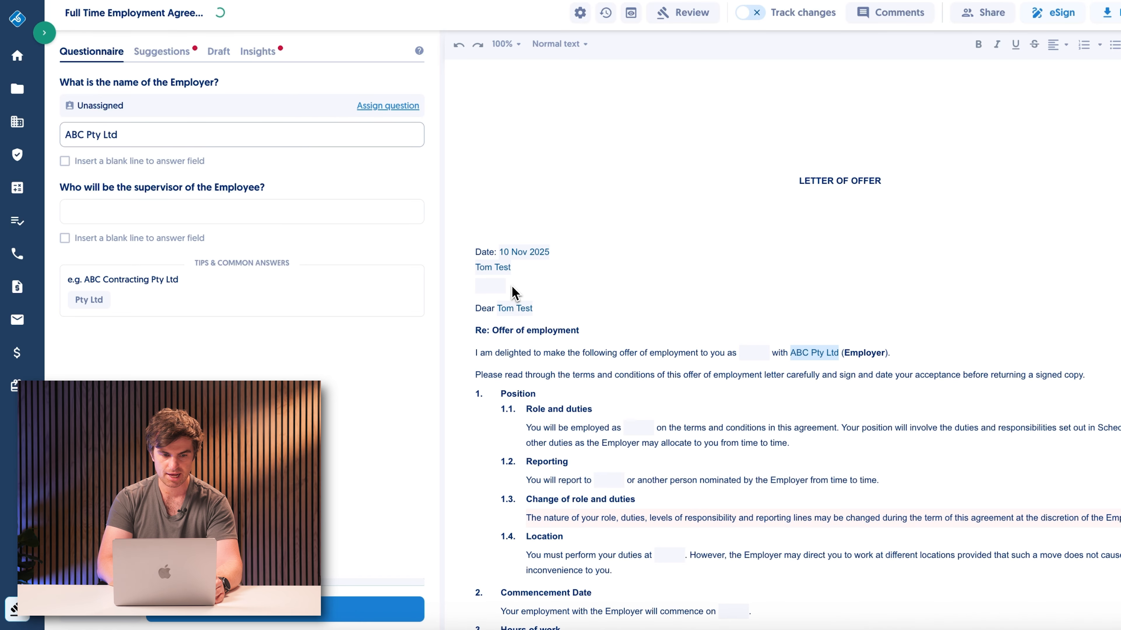
Step: Review the AI clause suggestions and dismiss the termination ground about breached confidentiality or intellectual property obligations
click(155, 56)
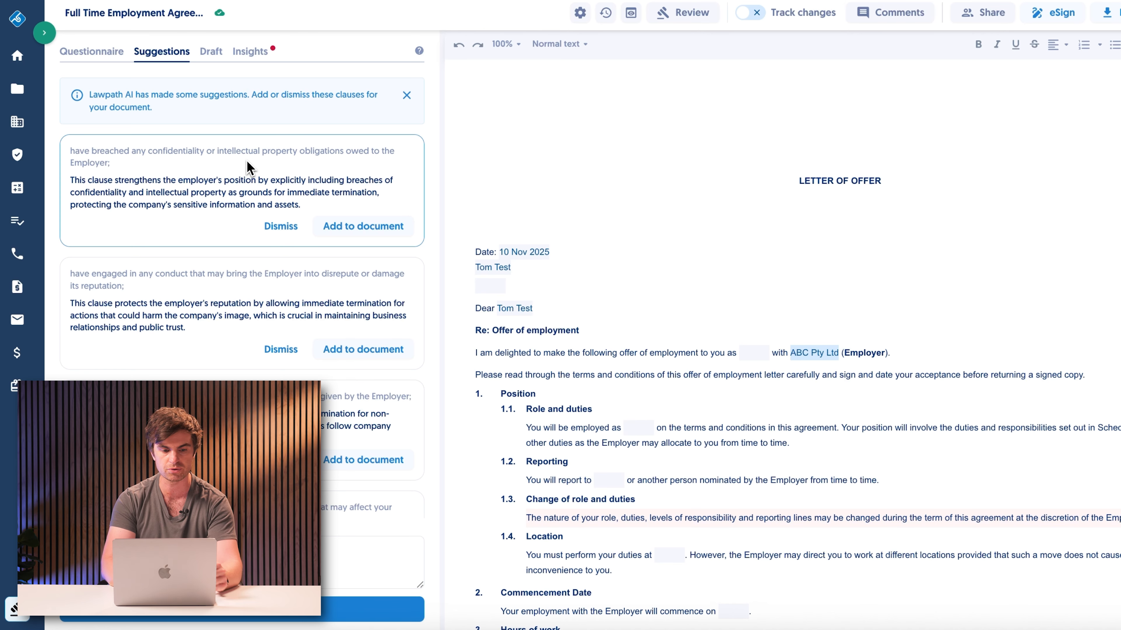
scroll(249, 168, down, 3)
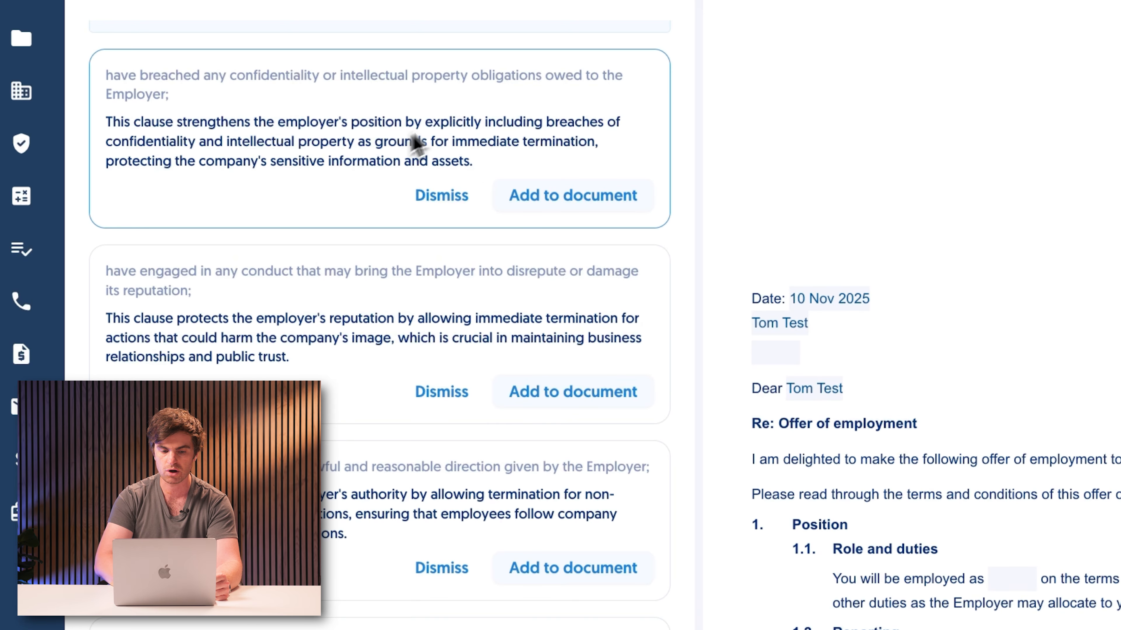
click(561, 216)
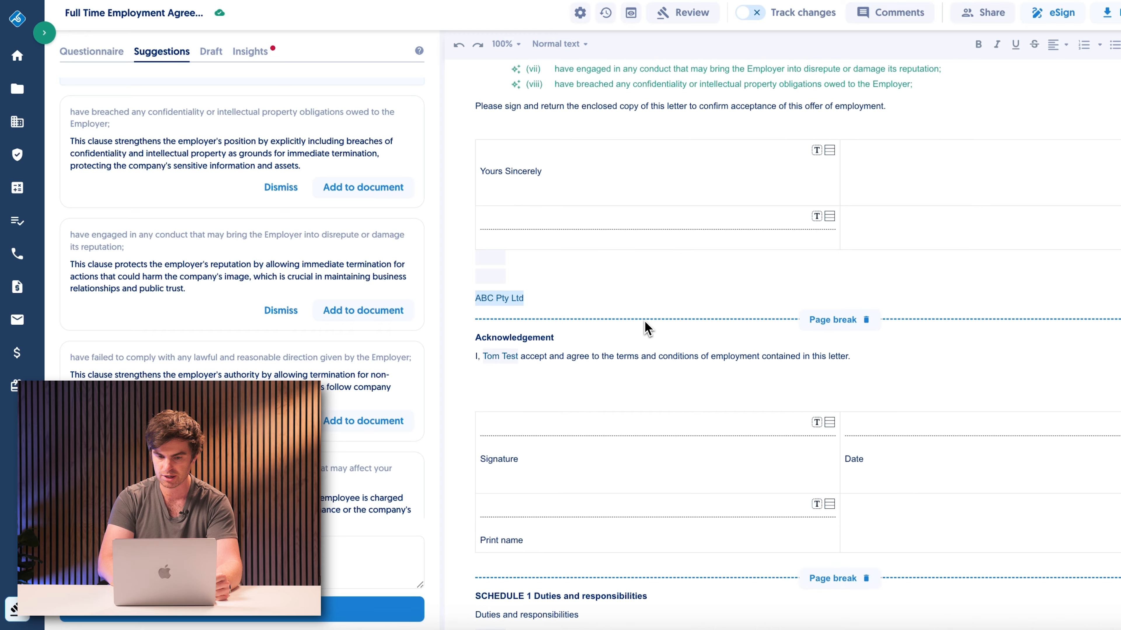
scroll(647, 329, up, 5)
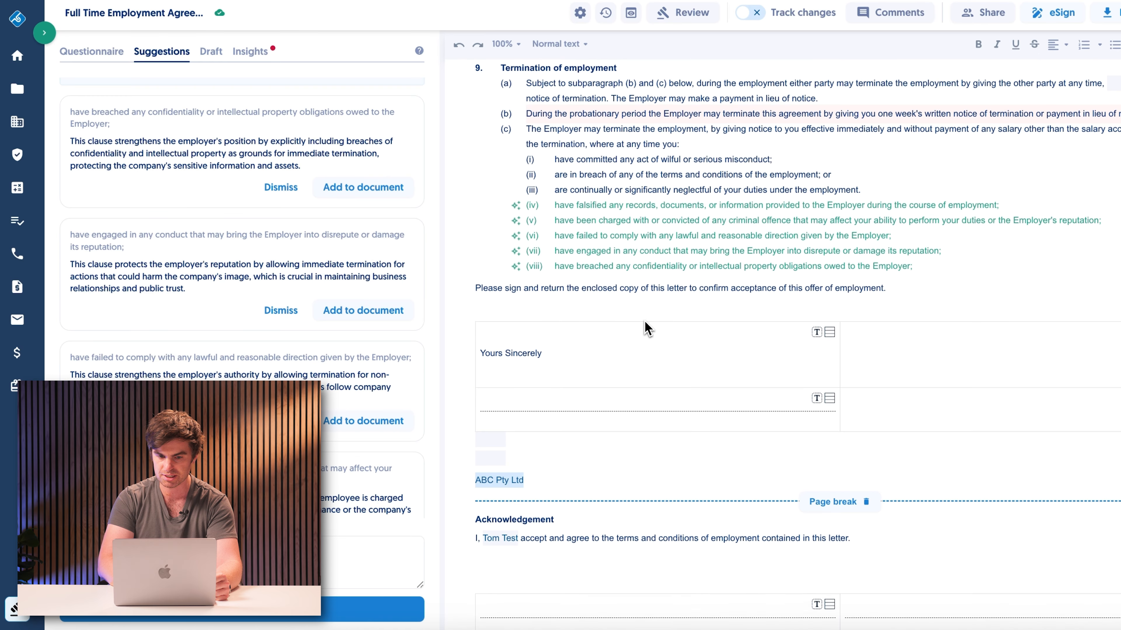
scroll(718, 229, up, 20)
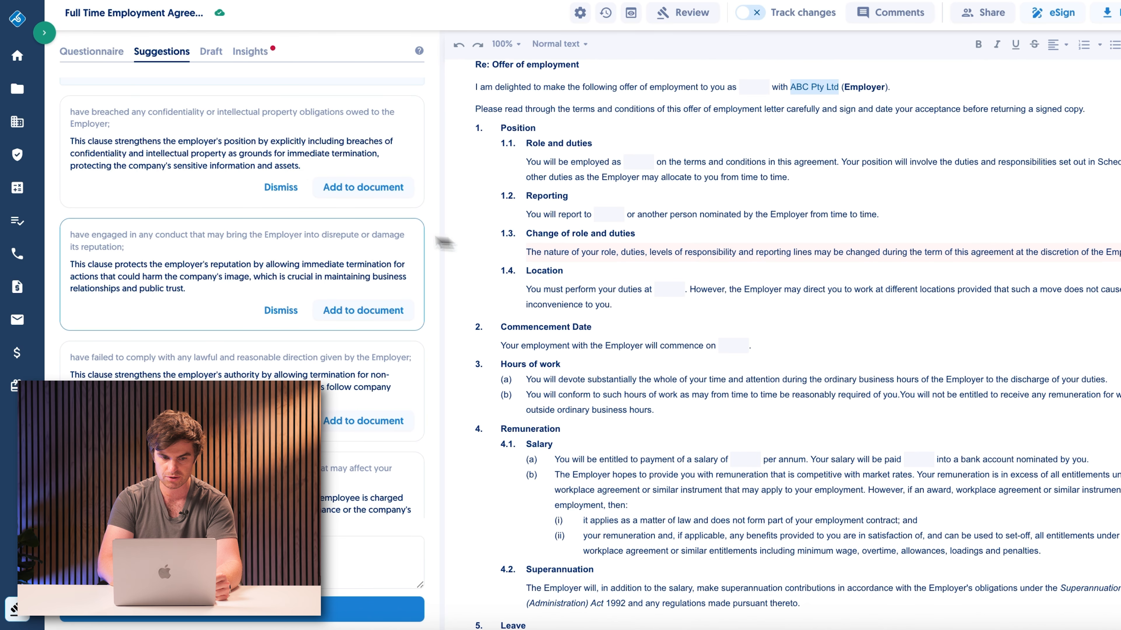
click(284, 188)
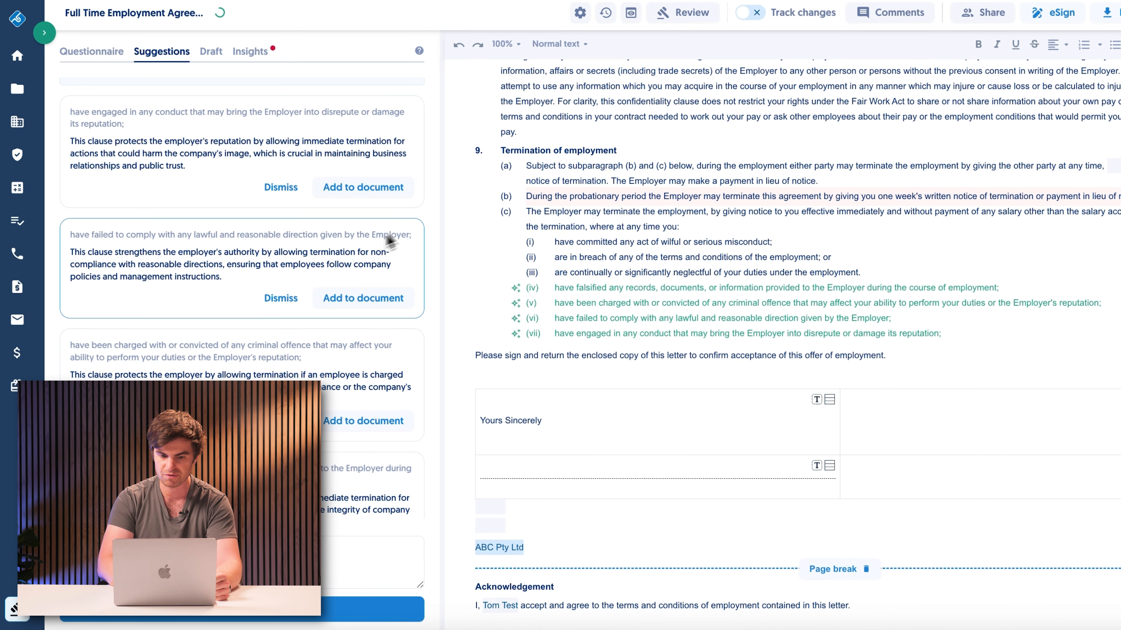
scroll(358, 267, down, 3)
scroll(358, 200, up, 3)
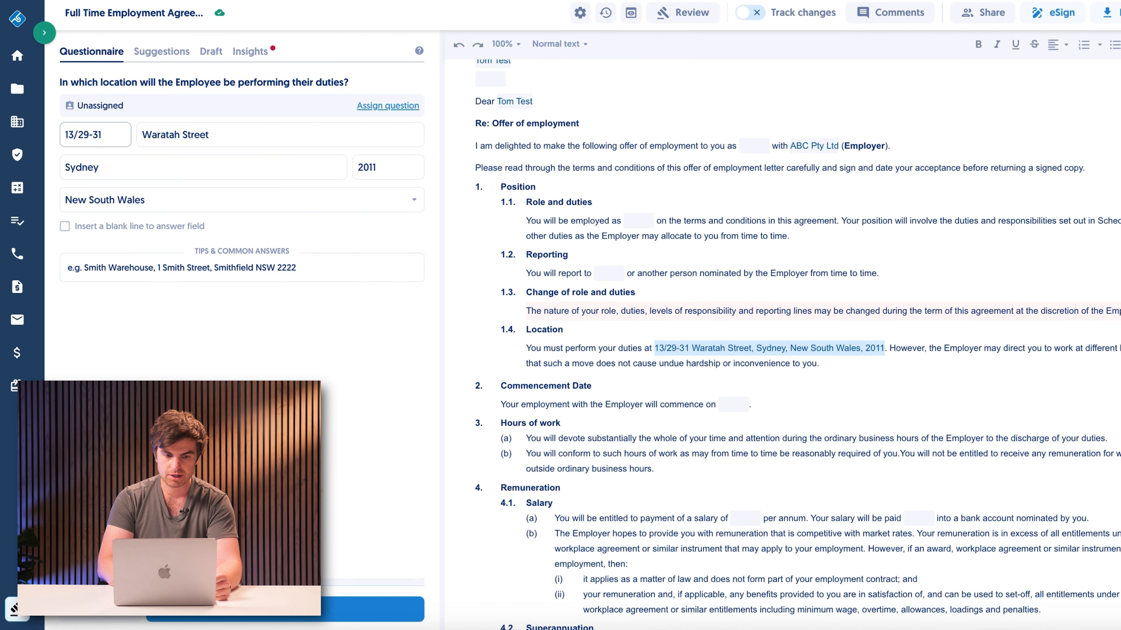
Step: Keep the prefilled work location and skip the start date and duties description questions
click(285, 616)
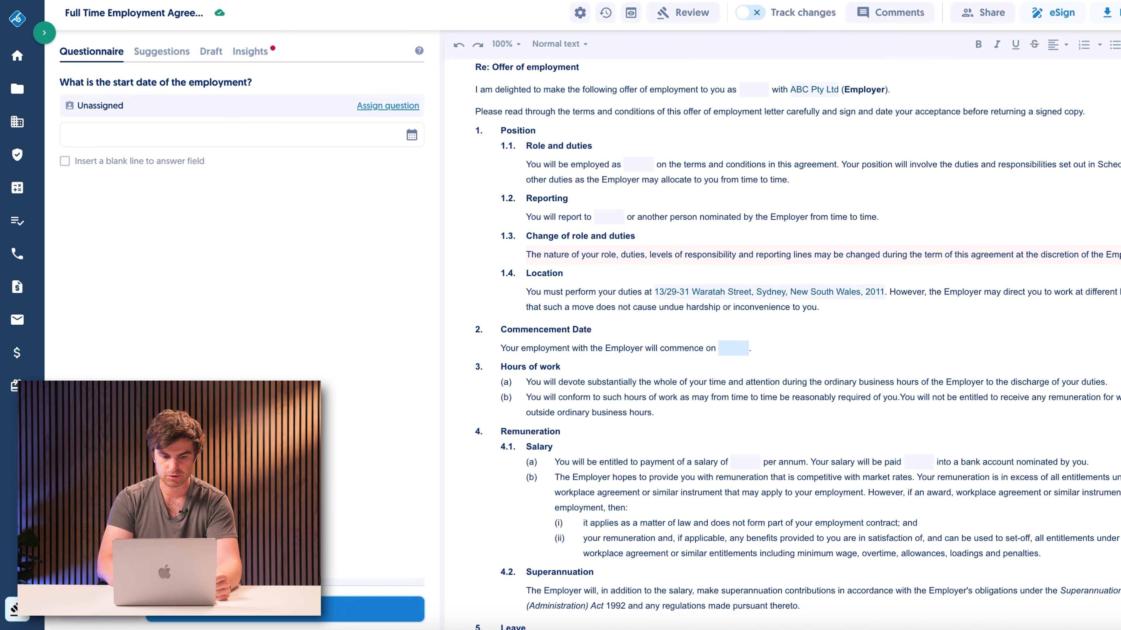
click(285, 615)
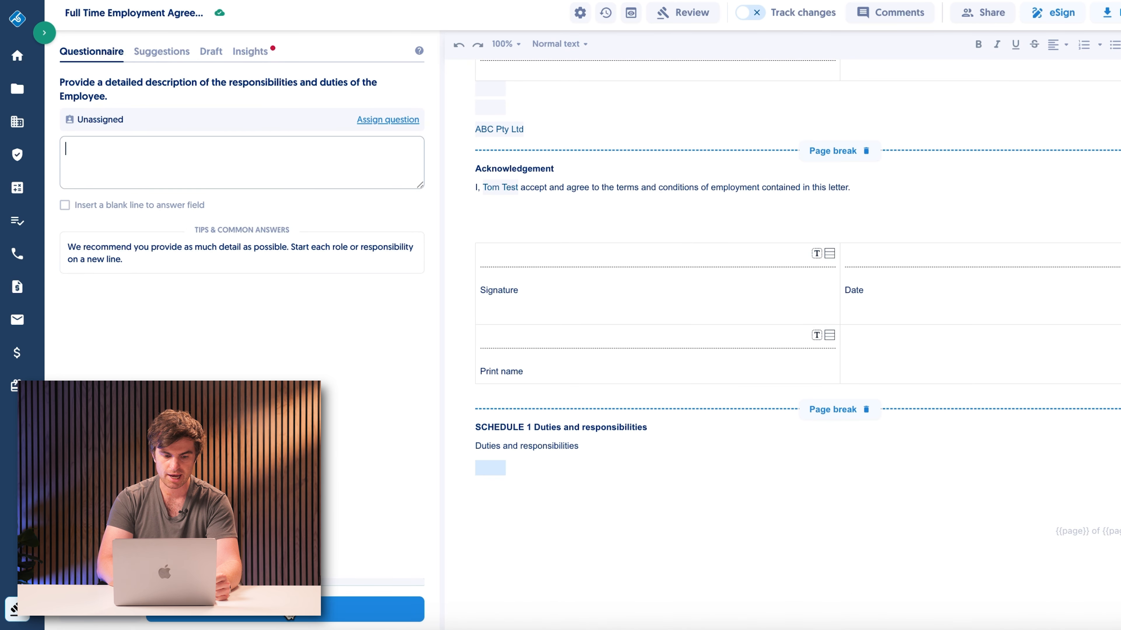
click(289, 618)
Step: Answer Yes to the employee having a probationary period and continue
click(67, 118)
click(67, 101)
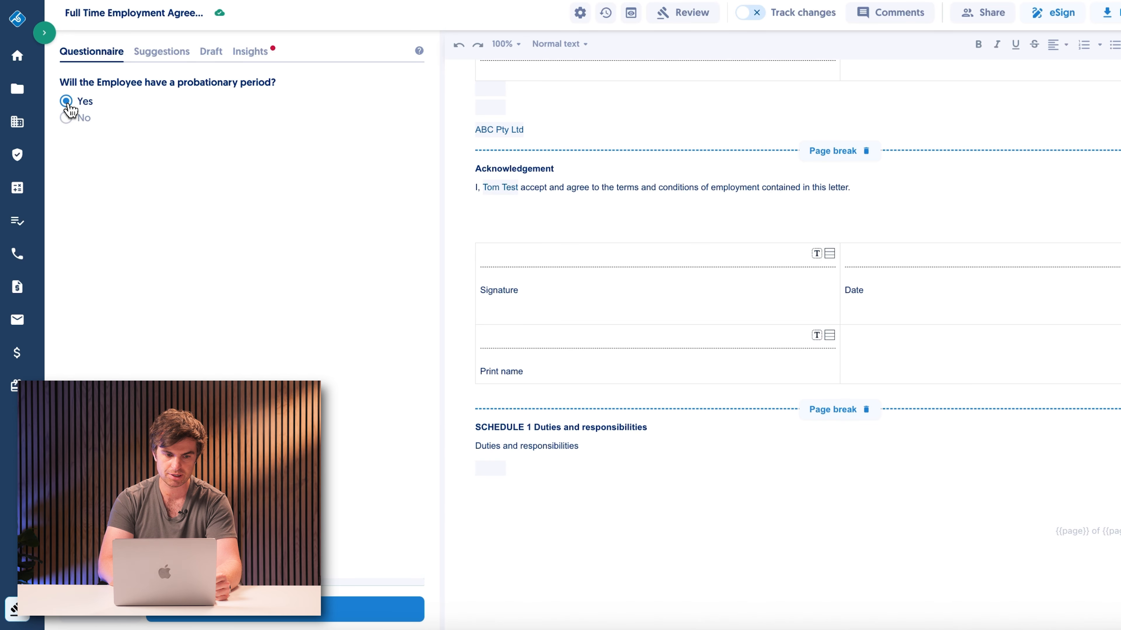
click(373, 609)
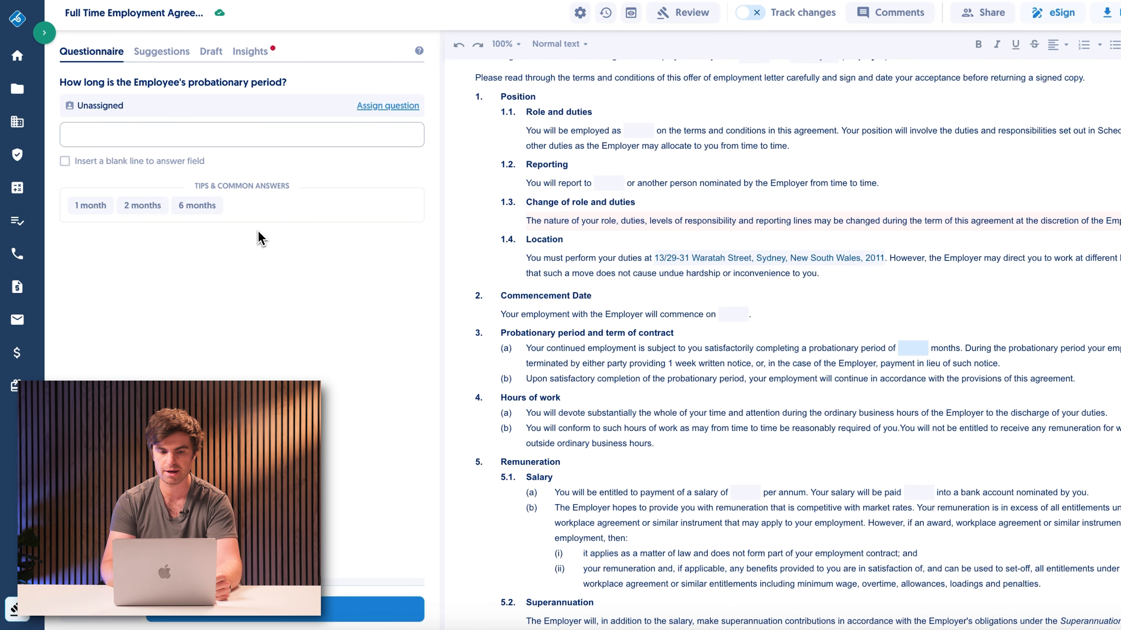
Step: Skip the questions on probationary period length, basic annual salary and salary payment frequency
click(237, 609)
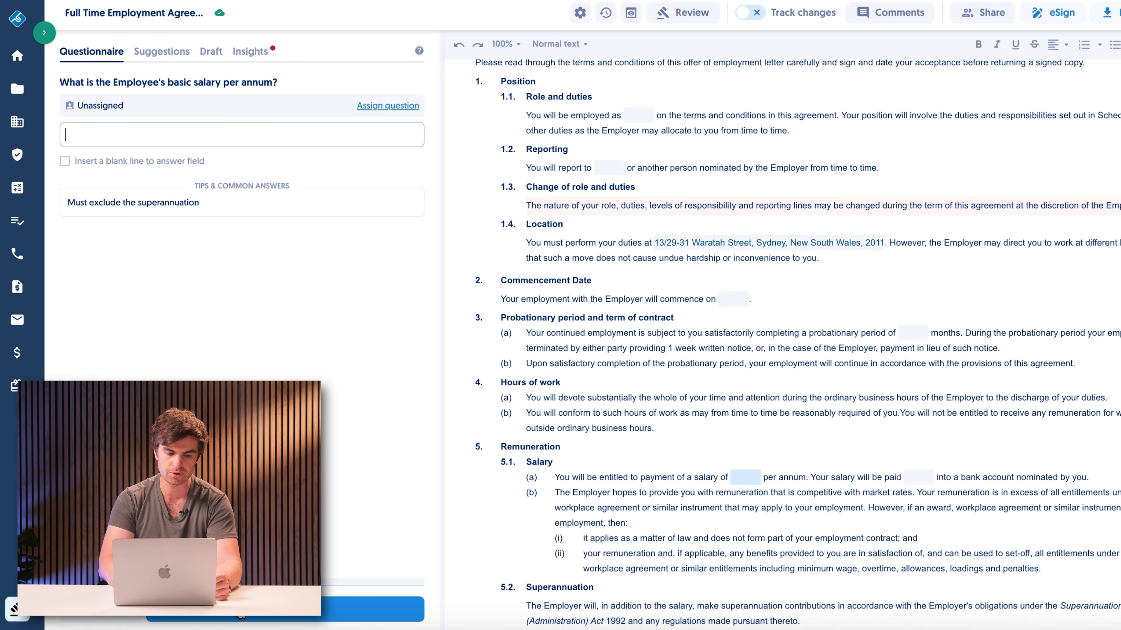
click(248, 620)
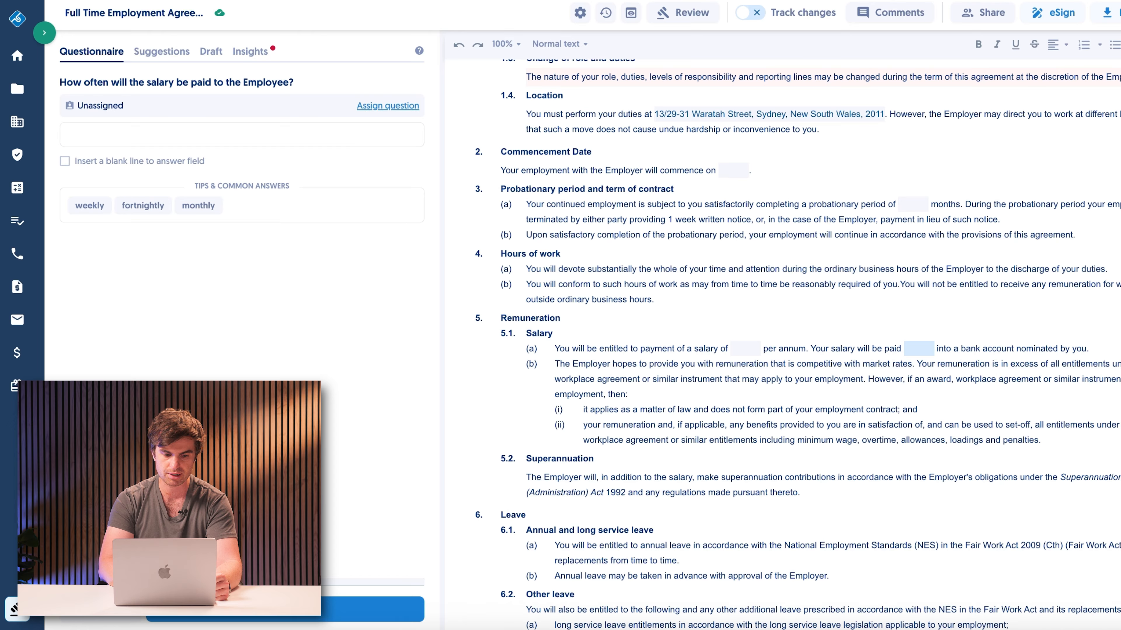
click(264, 615)
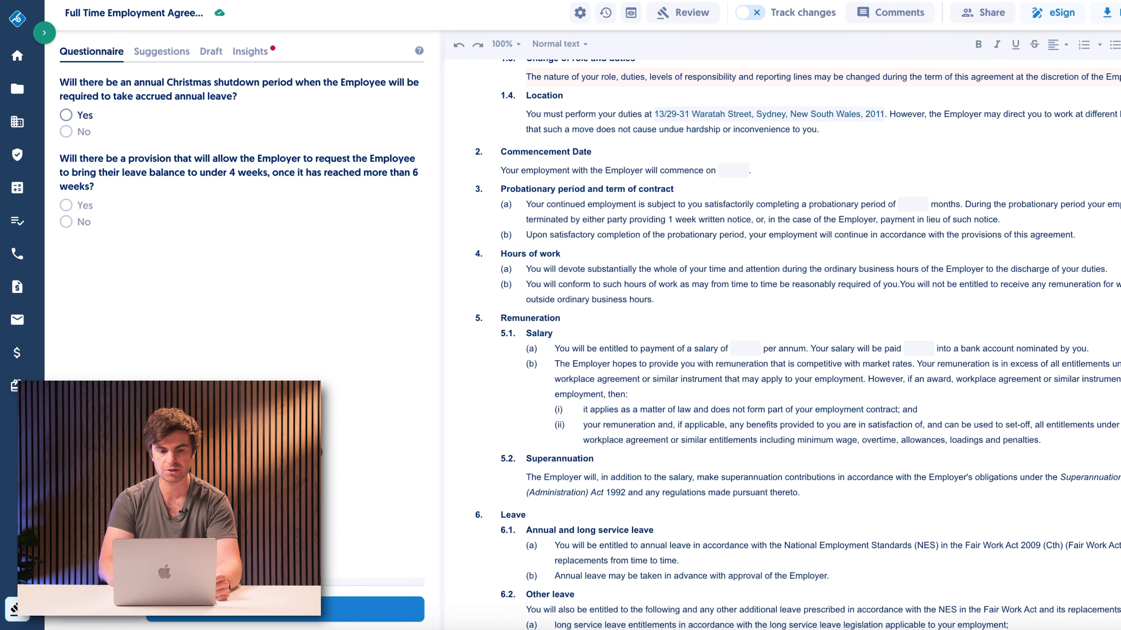
Step: Answer No to the annual Christmas shutdown and Yes to the provision for reducing leave balances to under 4 weeks
click(73, 139)
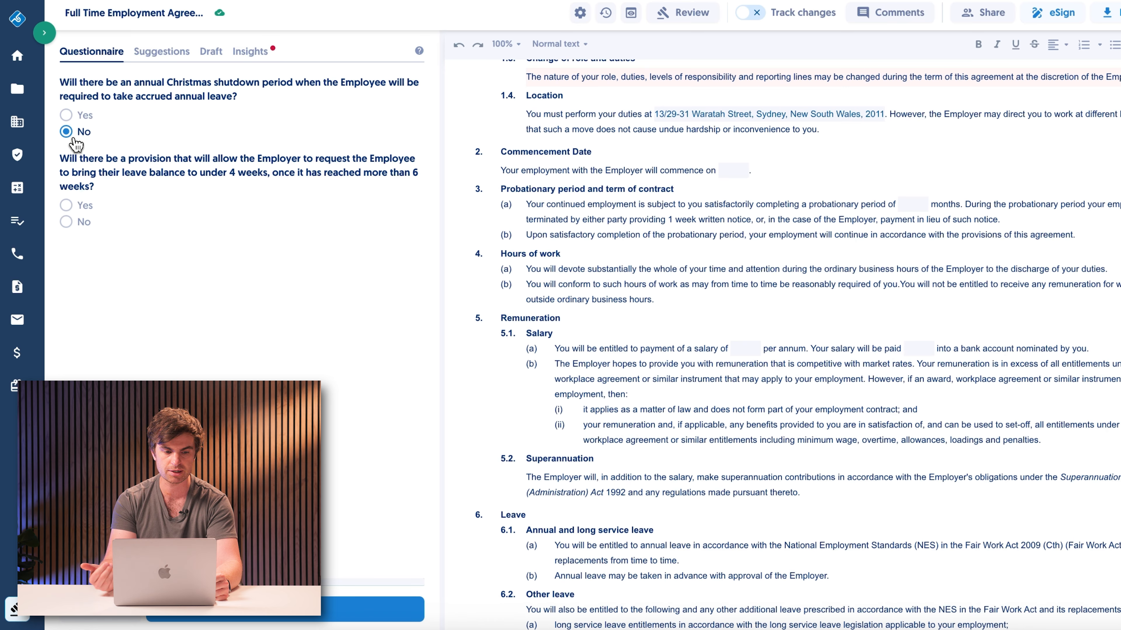
click(69, 207)
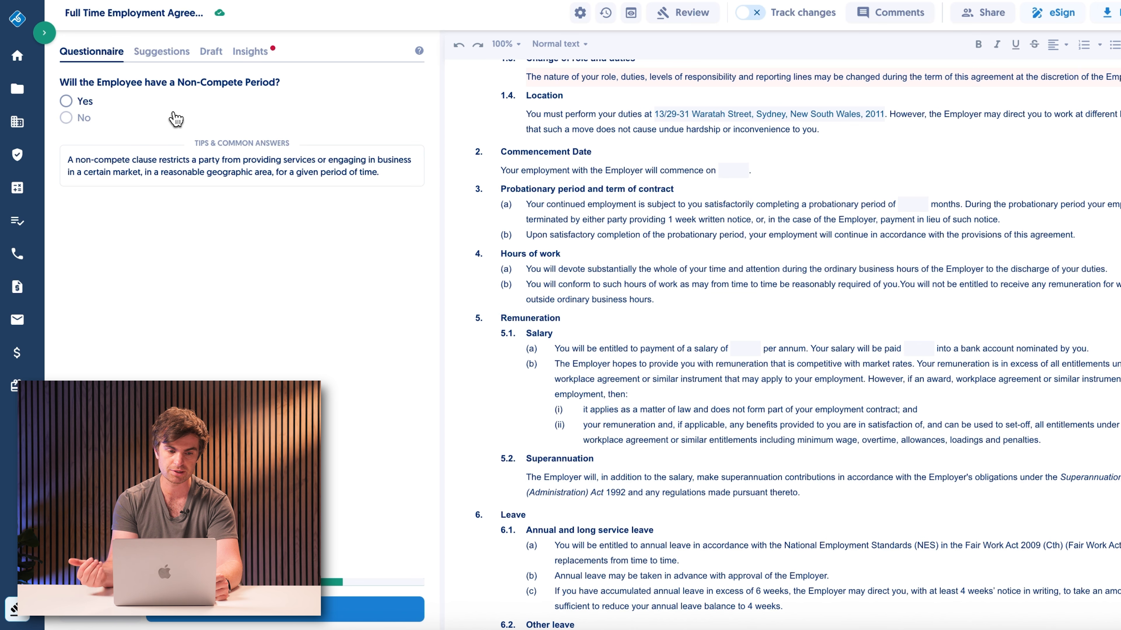
Step: Ask the AI drafting assistant to "Draft a clause that includes an additional day of annual leave per each year of employment"
click(211, 52)
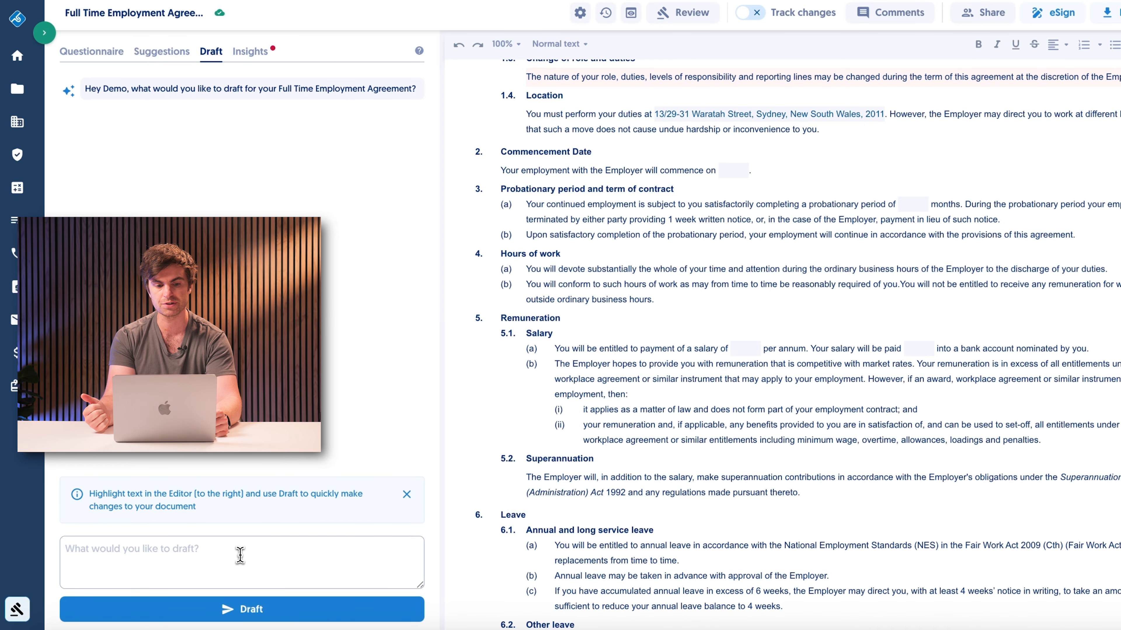
click(240, 556)
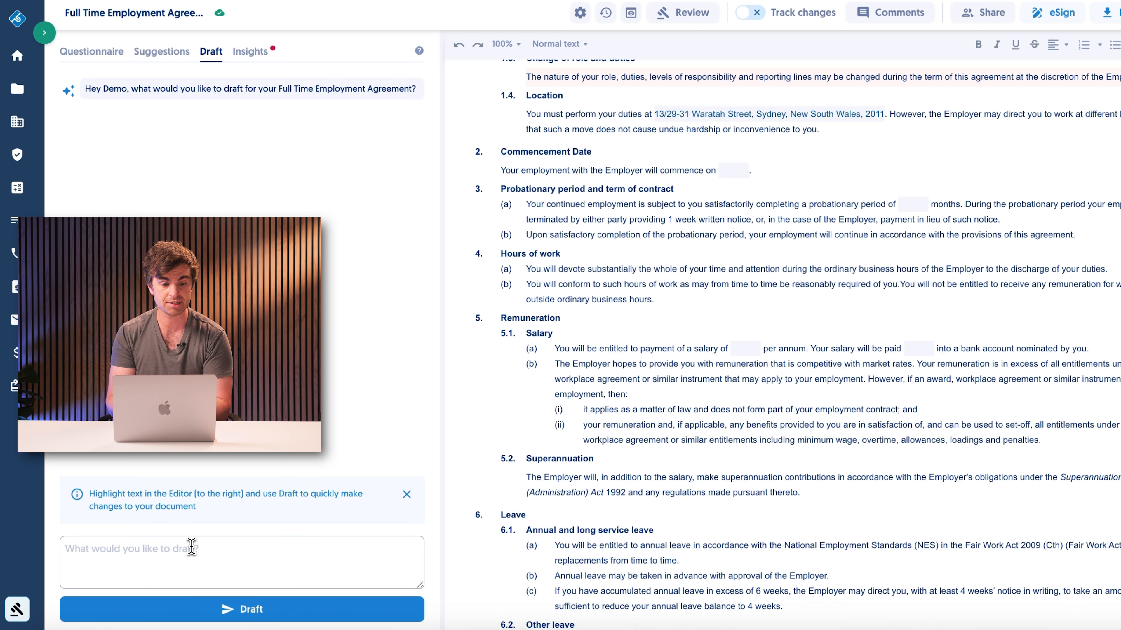
text(Draft a clause that includes an additional day of annu)
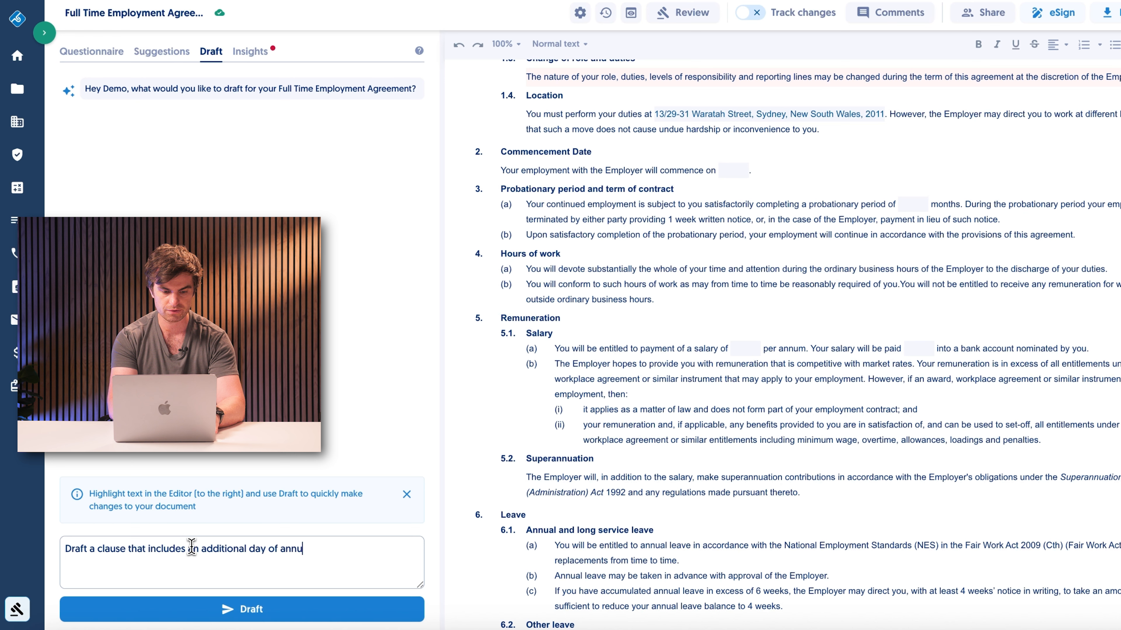
text(al leave per each )
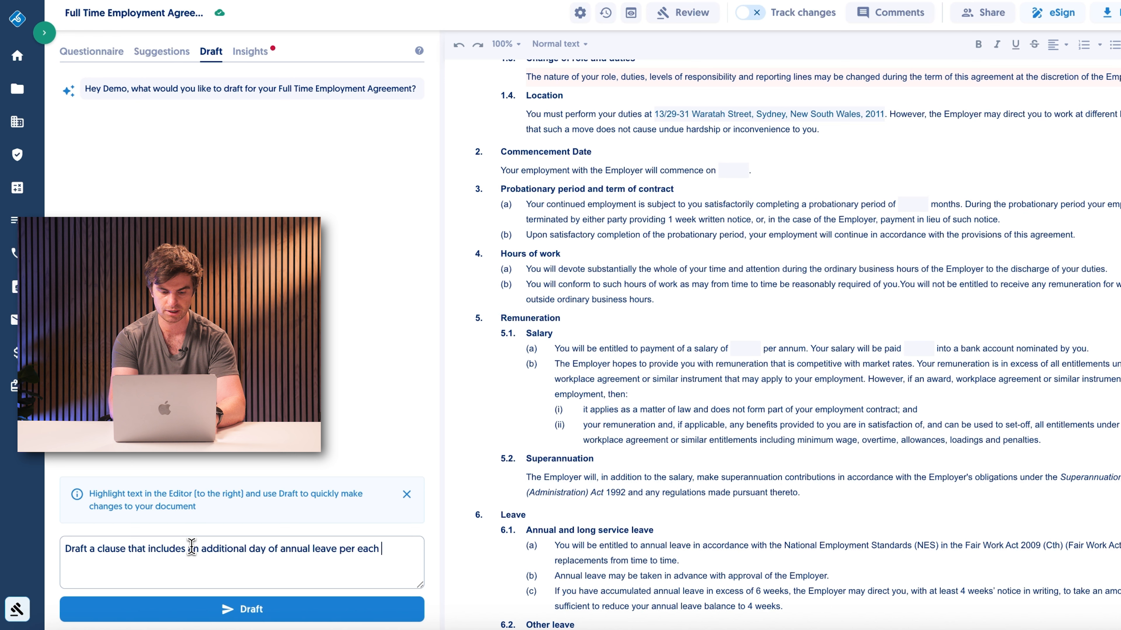
text(year of employment)
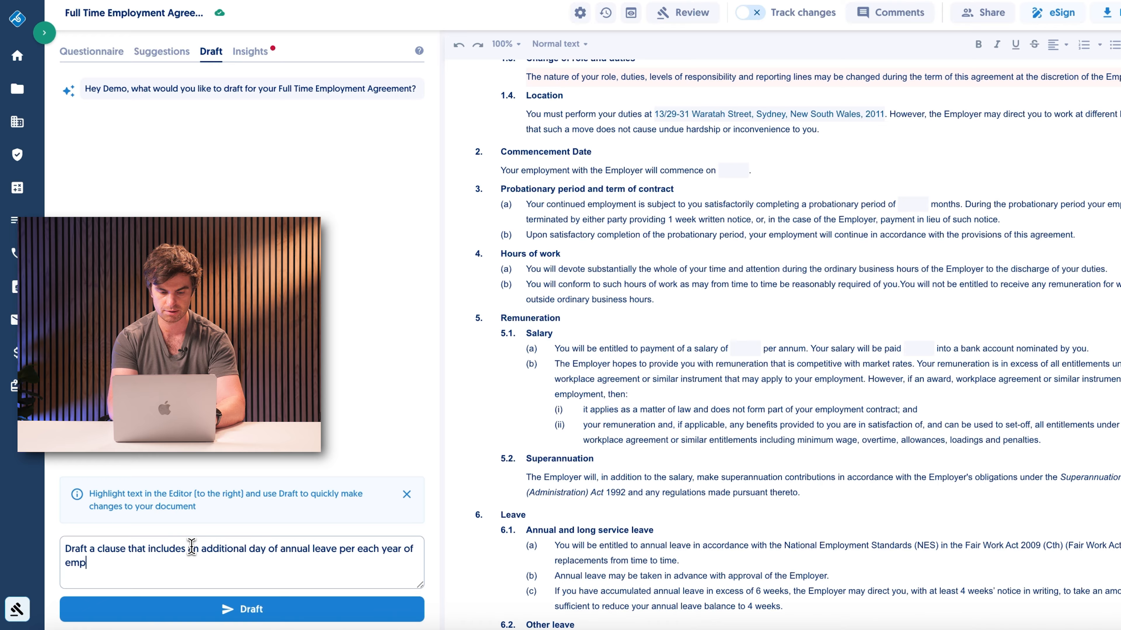
key(Return)
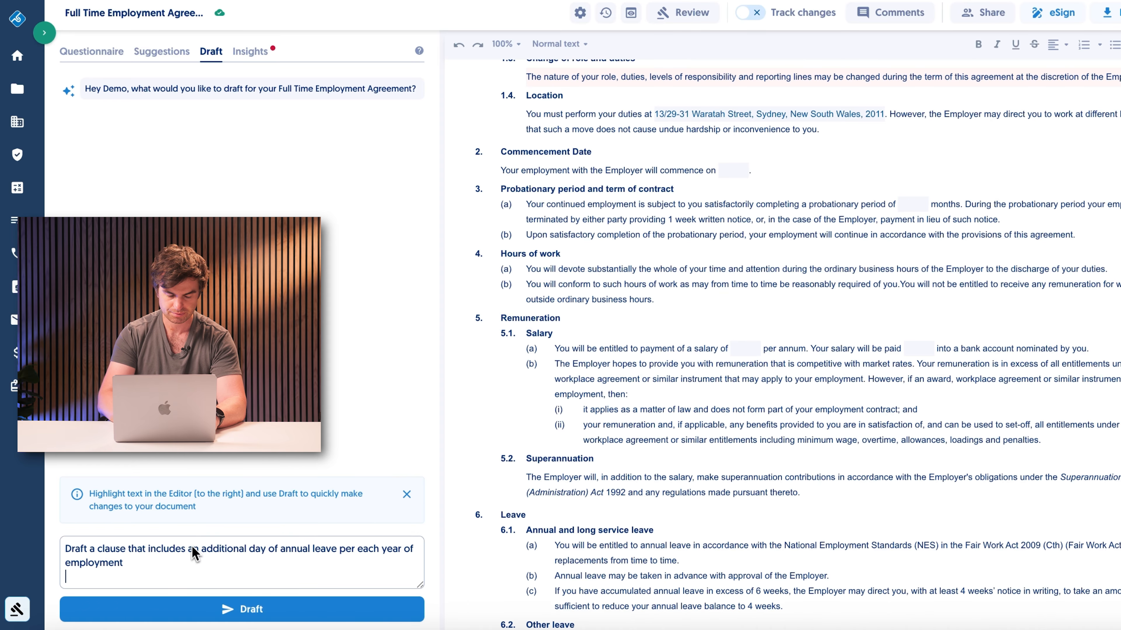
click(222, 609)
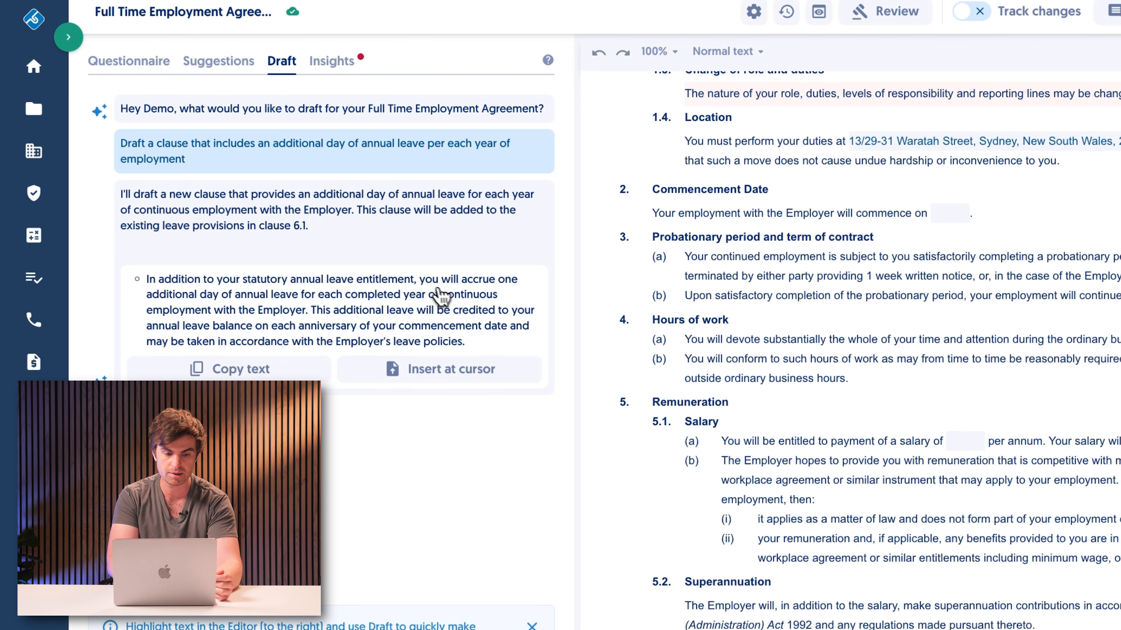
Step: Add a new item (d) at the end of clause 6.1 and insert the drafted additional annual leave clause there
scroll(960, 475, down, 3)
scroll(961, 475, down, 5)
click(799, 314)
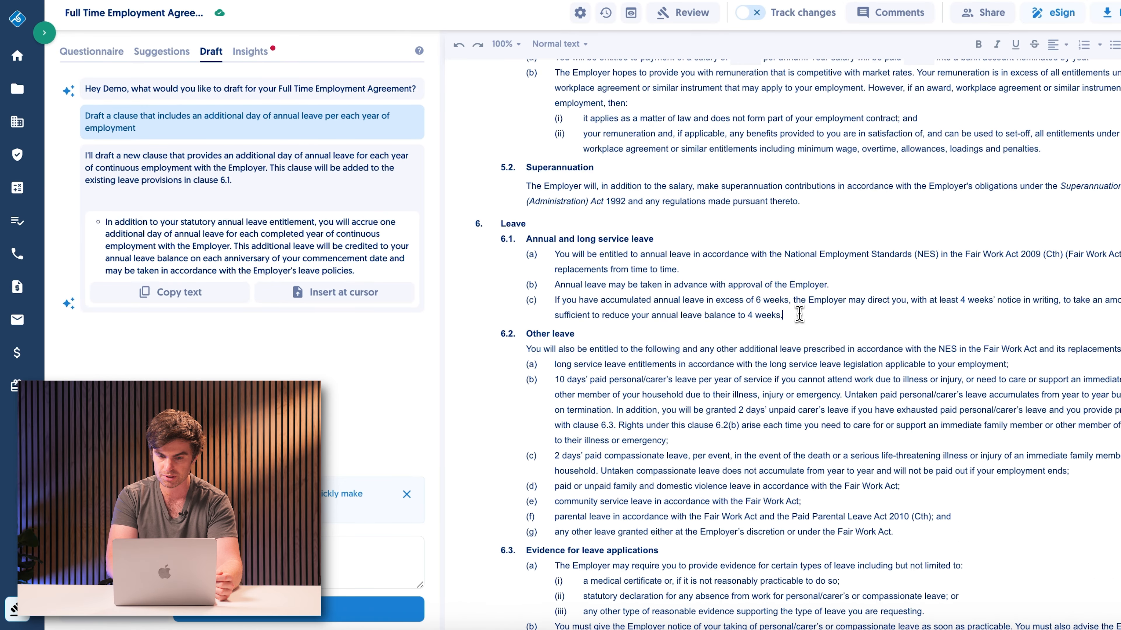
key(Return)
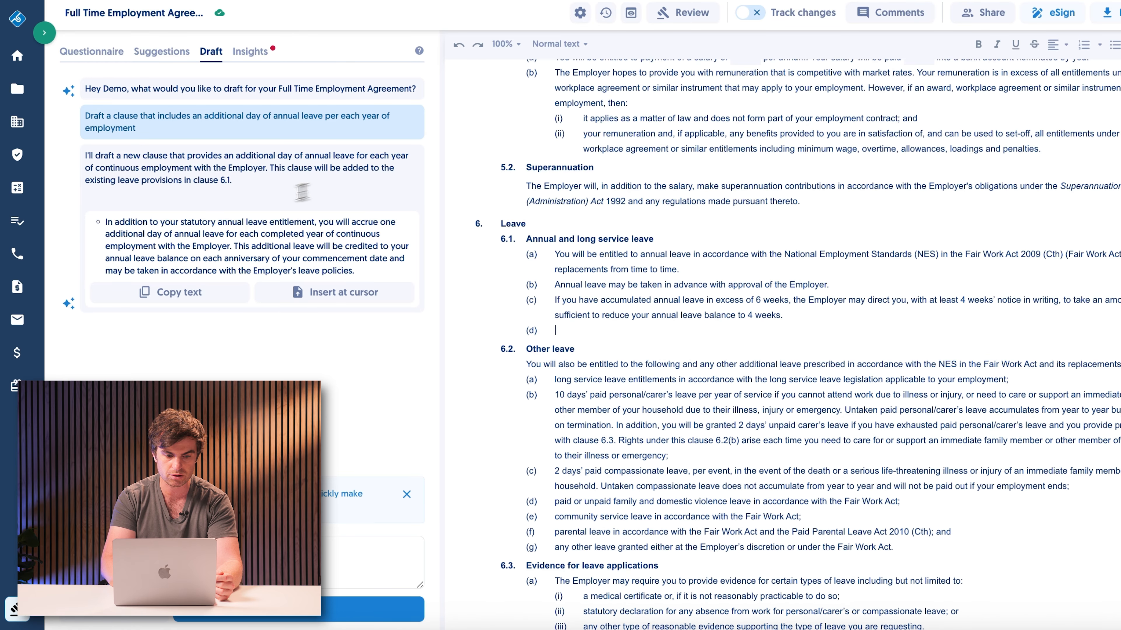
click(341, 293)
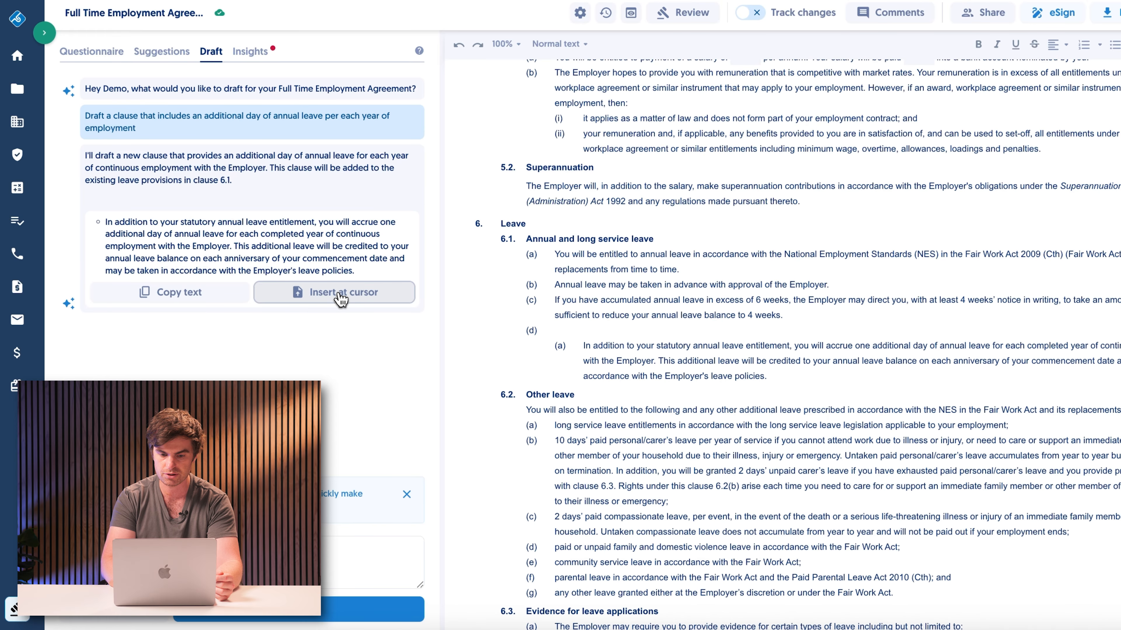
Step: Remove the extra nested numbering so the inserted leave text sits directly in item (d) of clause 6.1
click(582, 348)
key(BackSpace)
key(BackSpace)
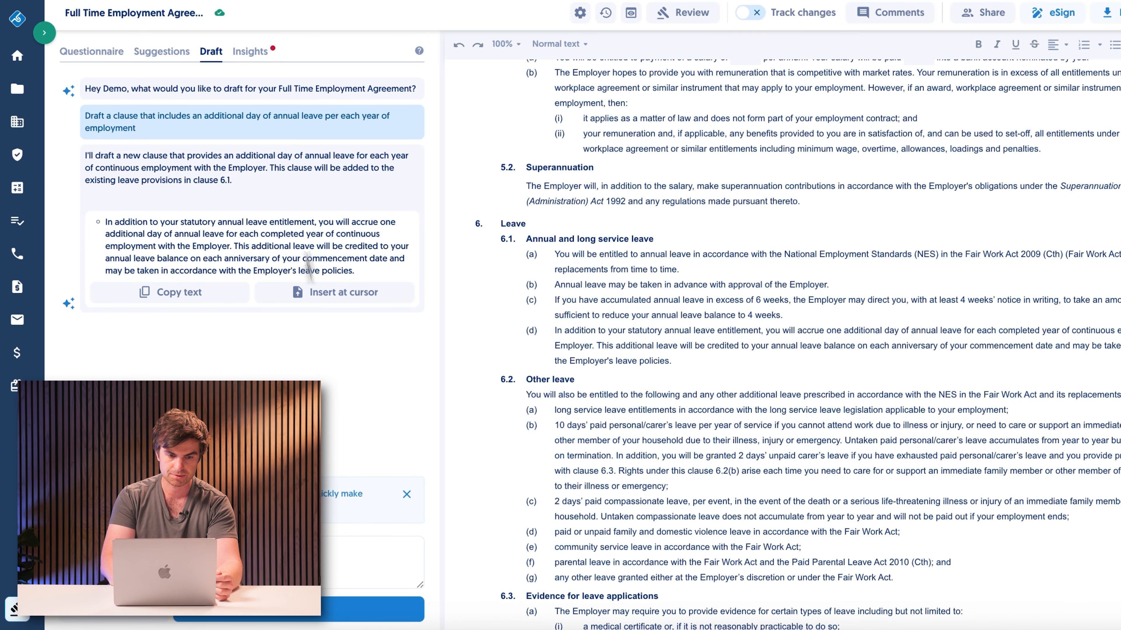
Step: Open the agreement's risk insights and mark the probationary period, intellectual property and change of role risks as read
click(256, 52)
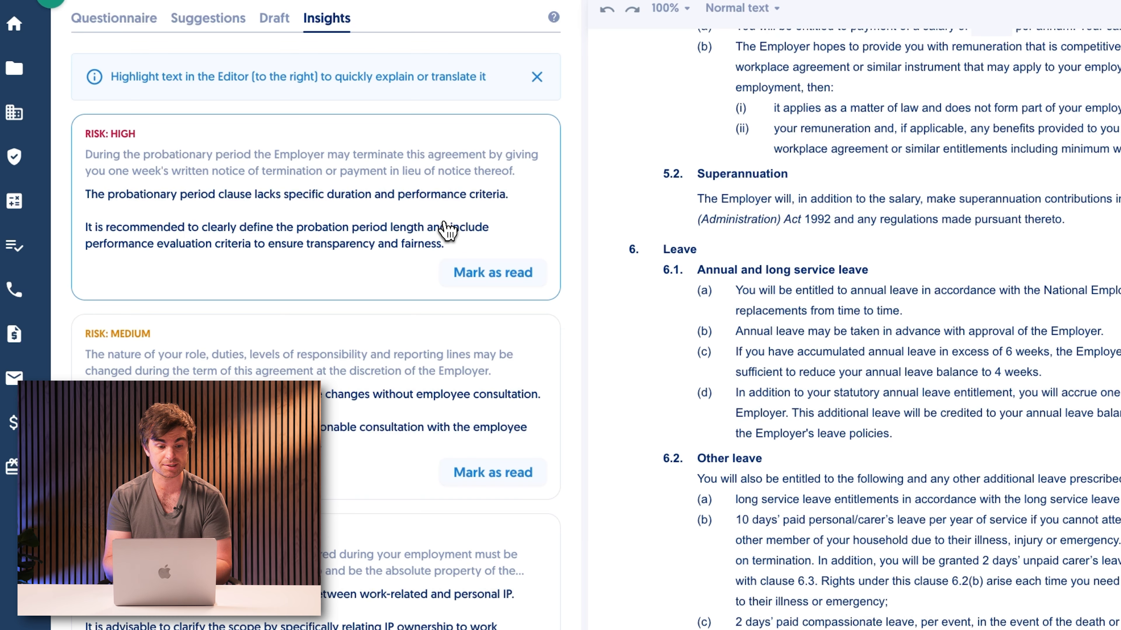
scroll(447, 231, up, 1)
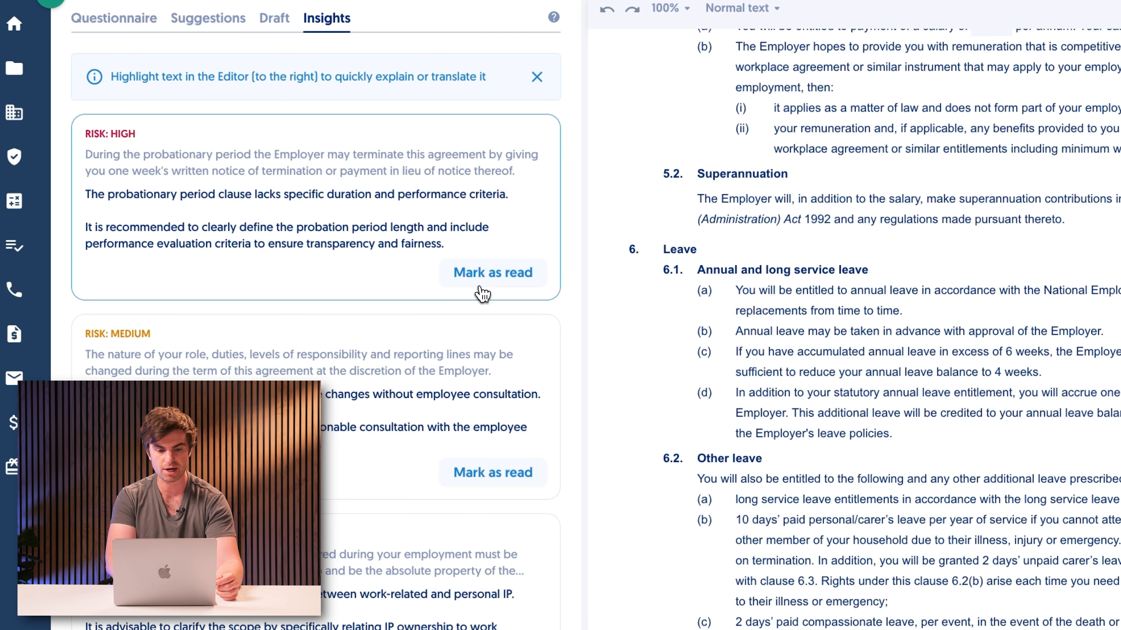
click(474, 271)
click(474, 272)
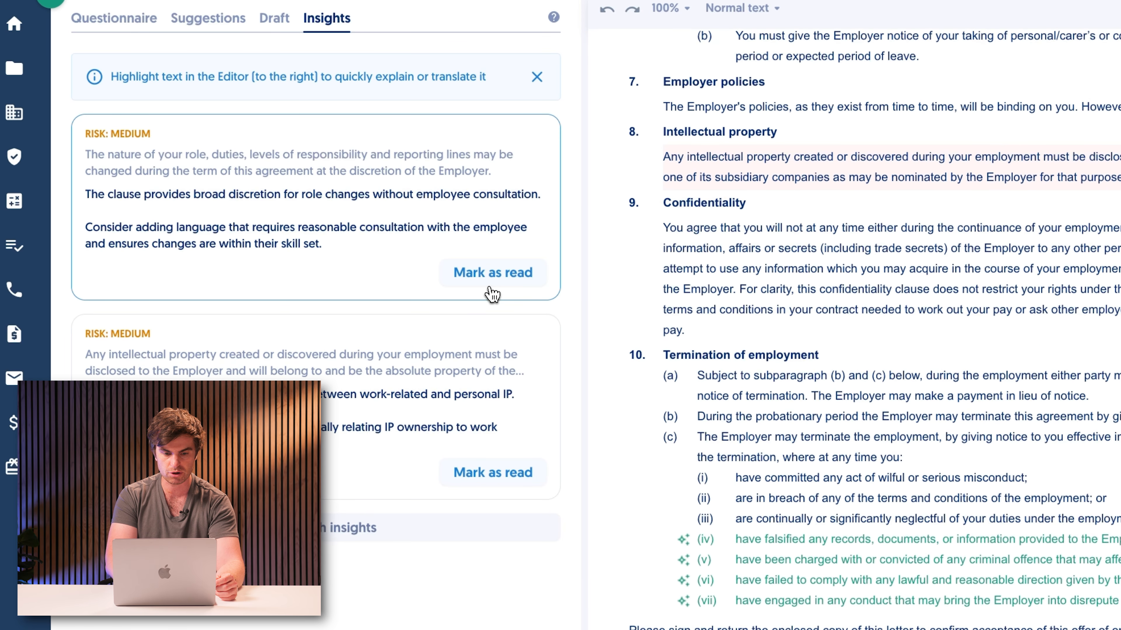
click(497, 476)
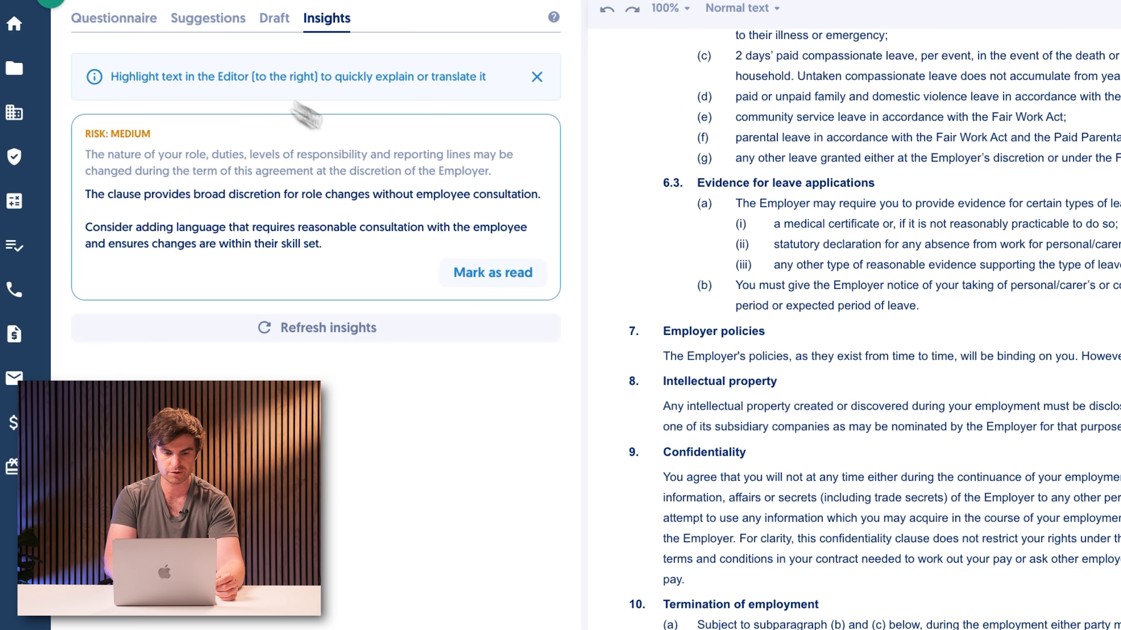
click(474, 273)
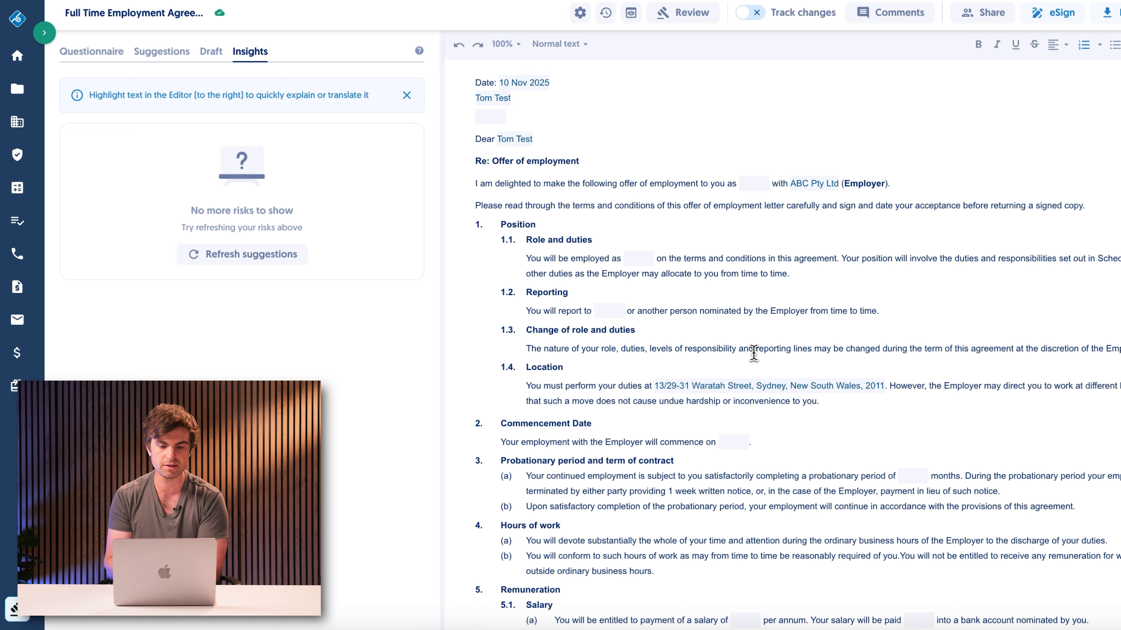
scroll(754, 352, down, 4)
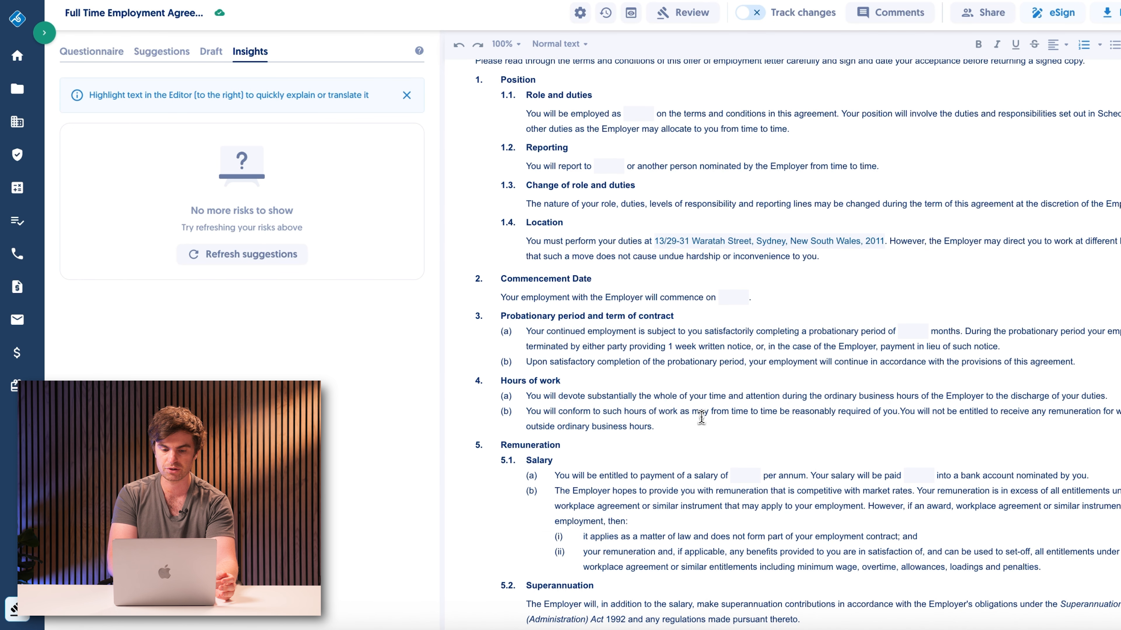
double_click(762, 398)
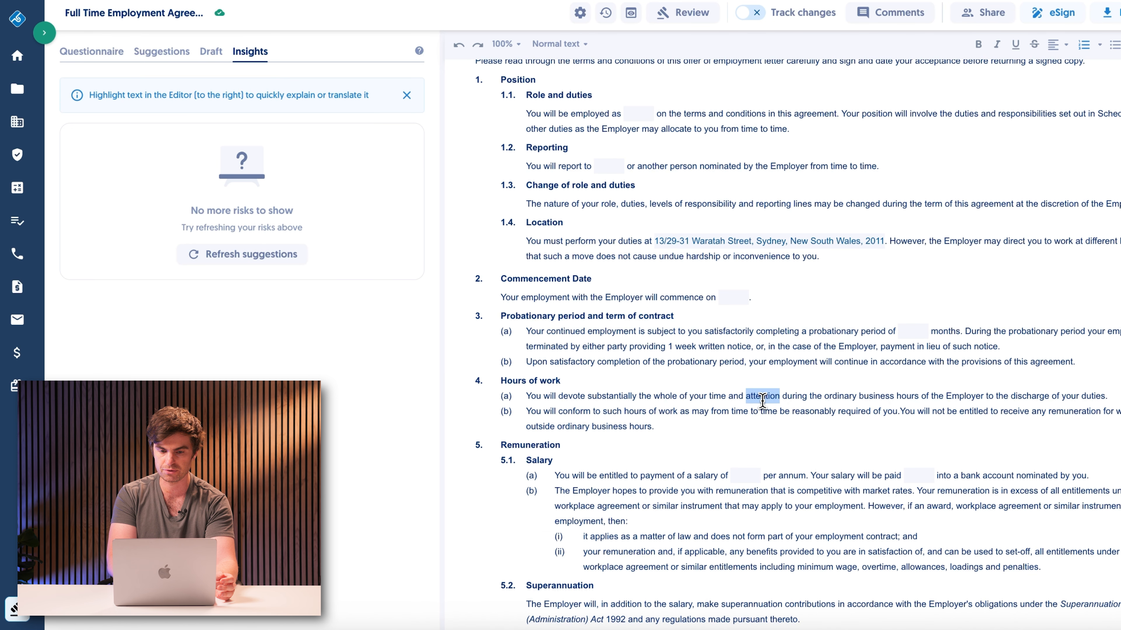
click(946, 100)
scroll(1115, 349, up, 1)
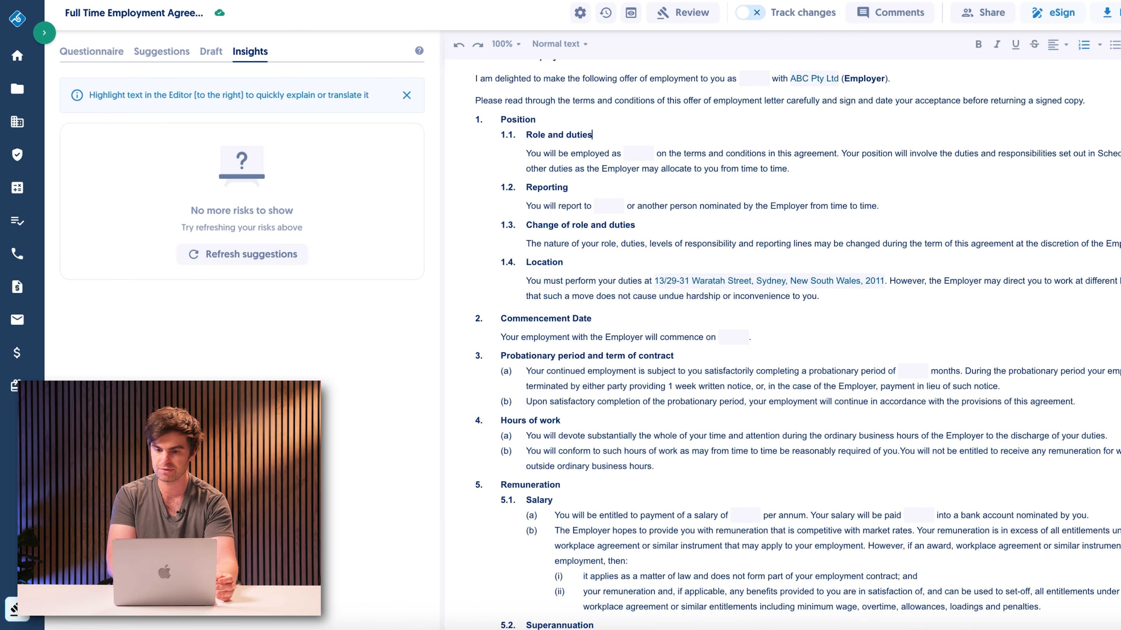
scroll(1089, 260, down, 1)
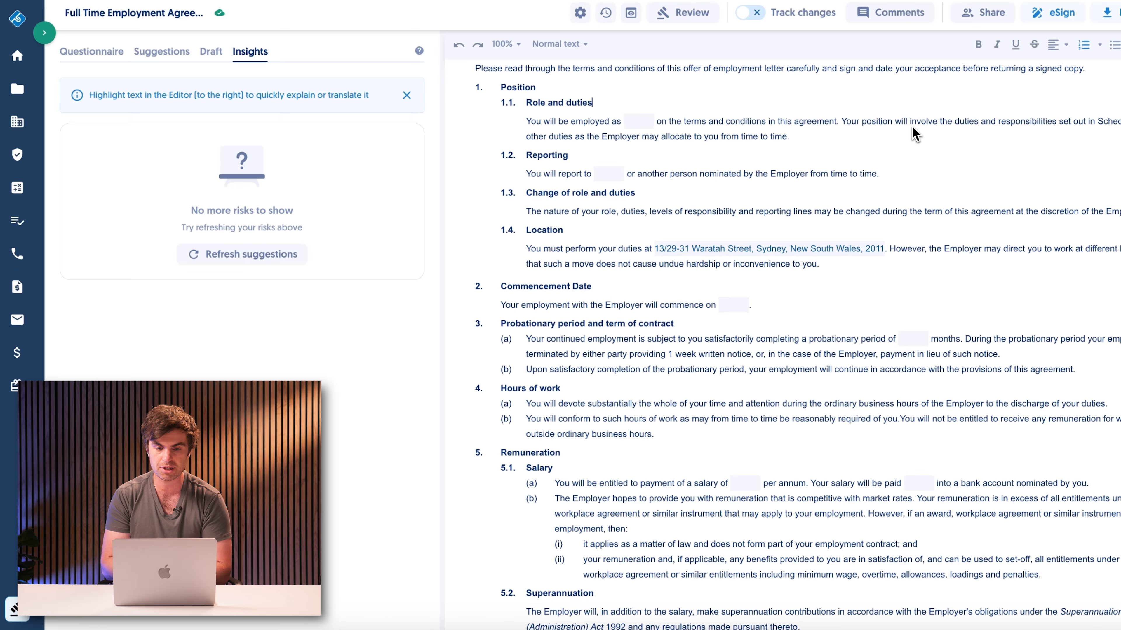
Step: Turn on change tracking and delete the sentence in clause 1.4 that lets the Employer direct work at different locations
click(750, 12)
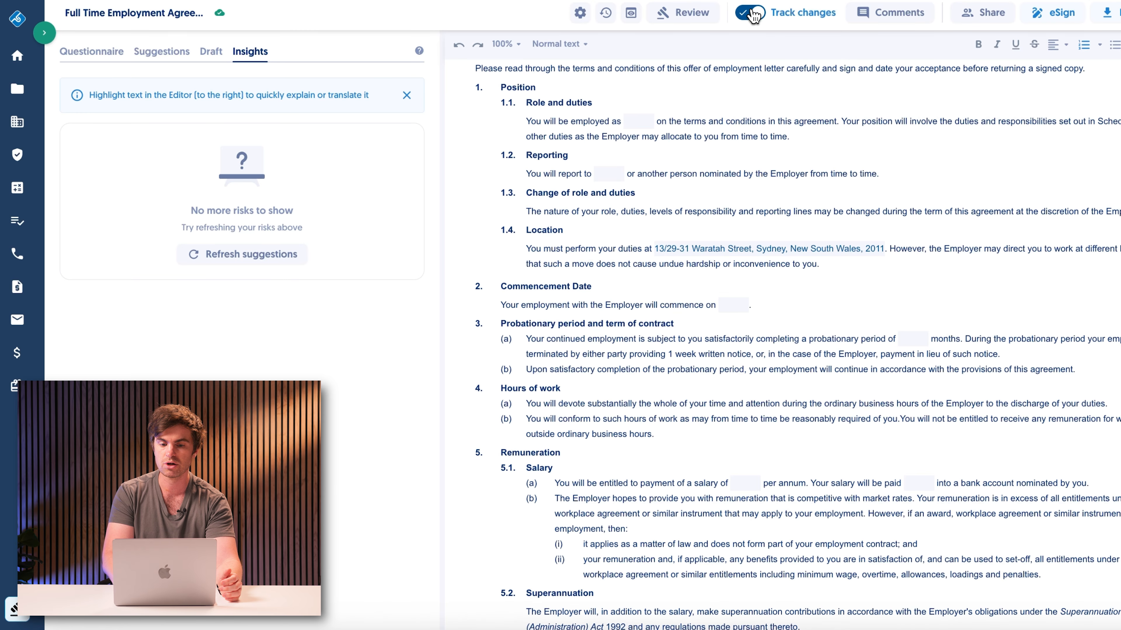
scroll(901, 128, up, 2)
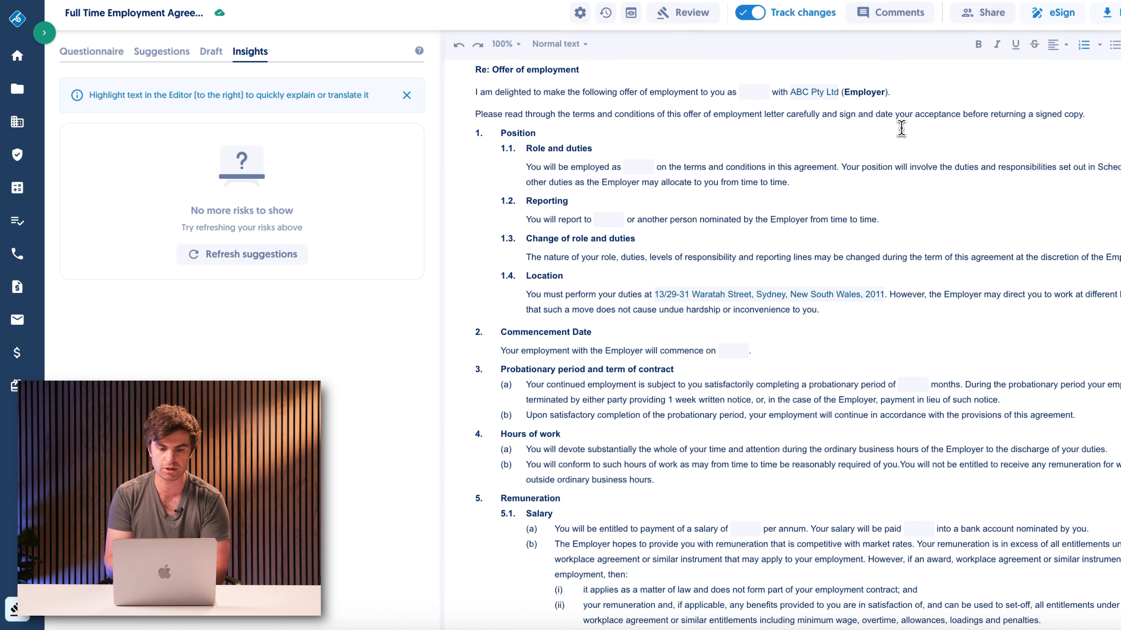
click(883, 187)
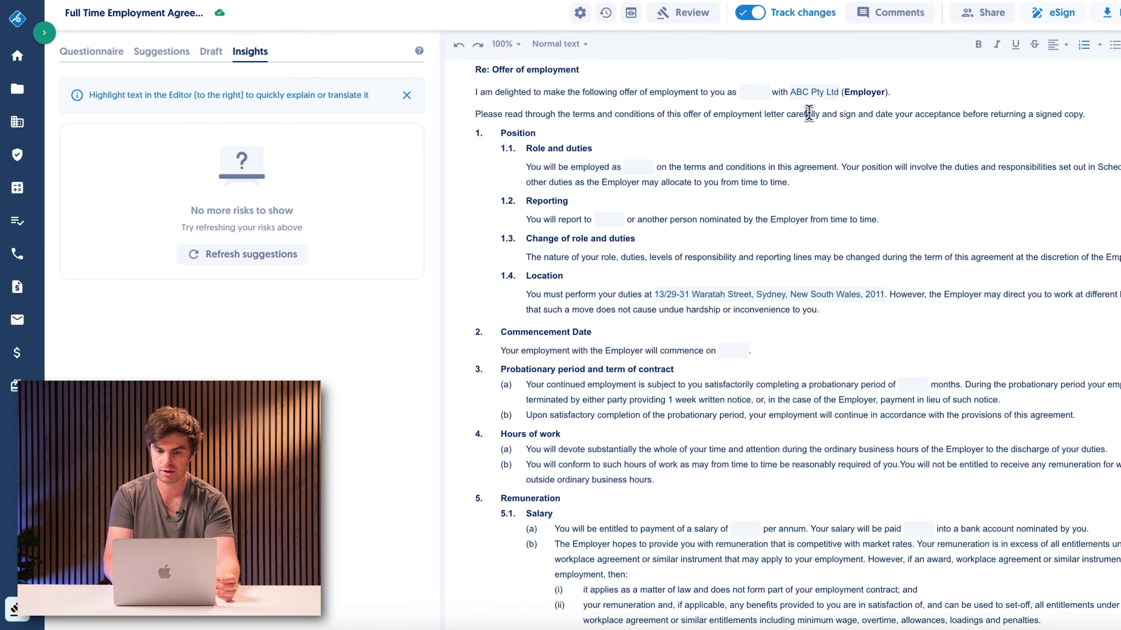
scroll(896, 137, down, 1)
click(880, 103)
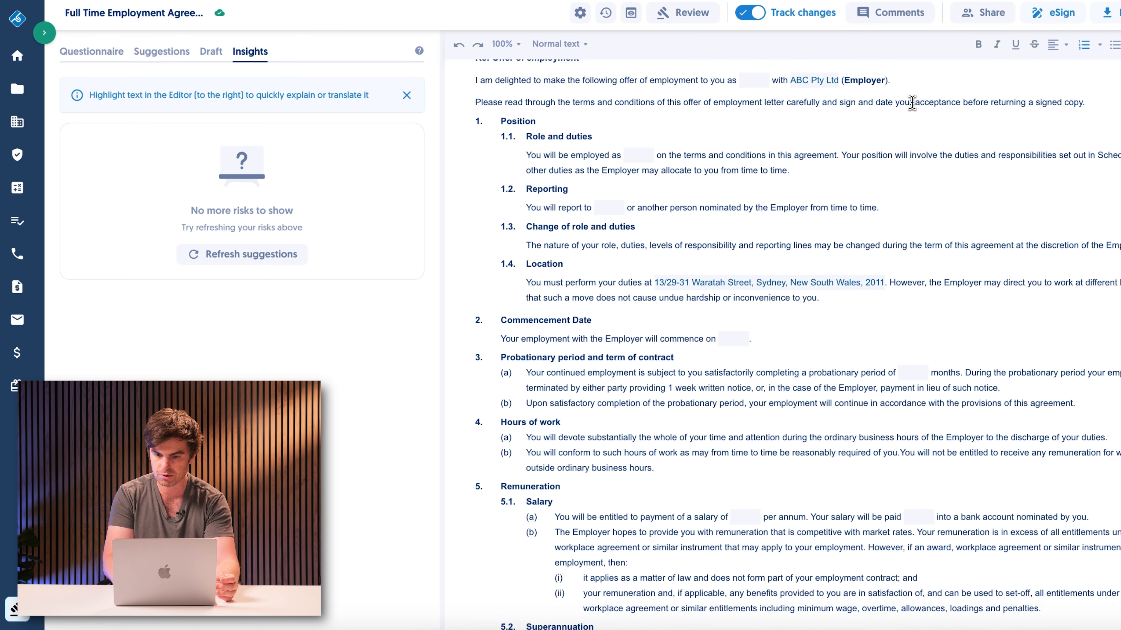
scroll(1041, 260, down, 2)
drag(908, 246, 891, 234)
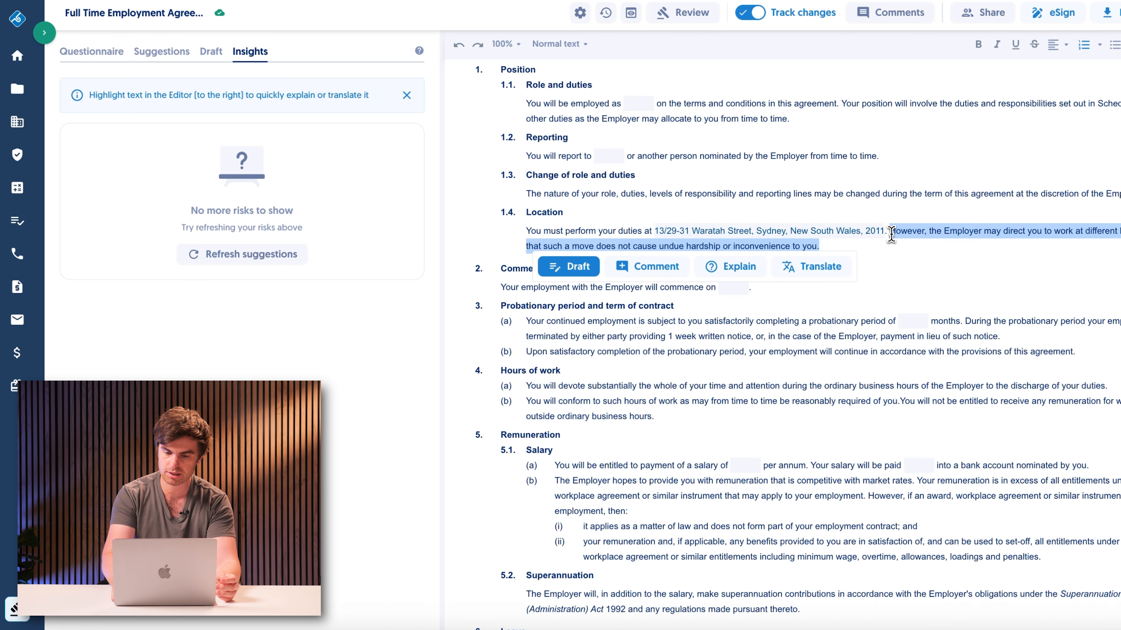
key(BackSpace)
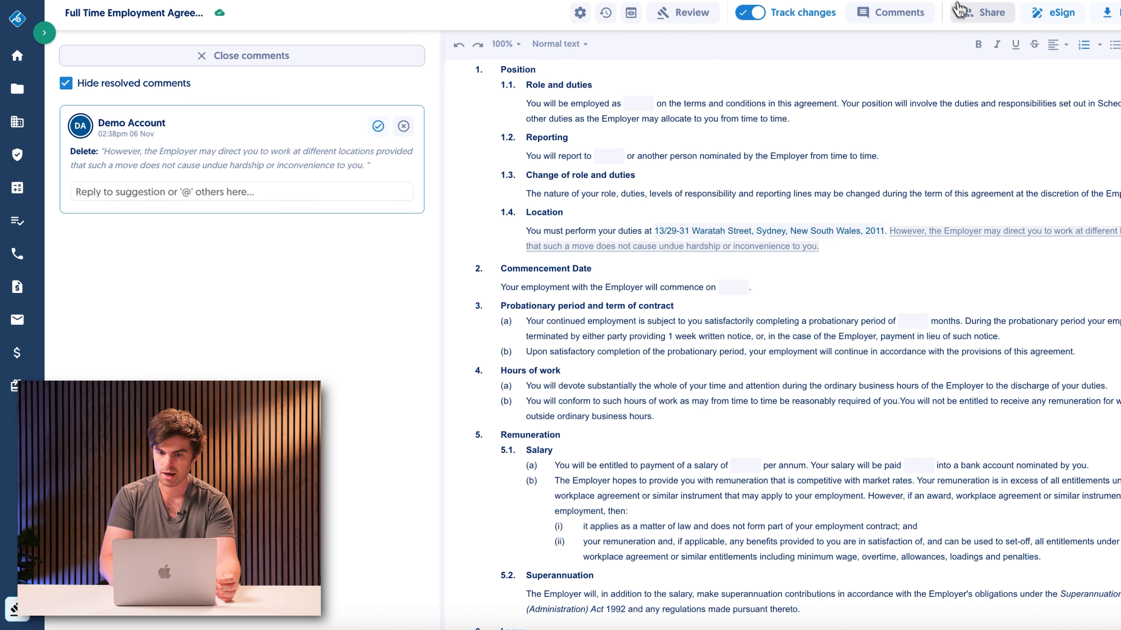
Step: Look at the agreement's sharing options and its eSign options, closing both without inviting anyone or choosing a signing method
click(977, 27)
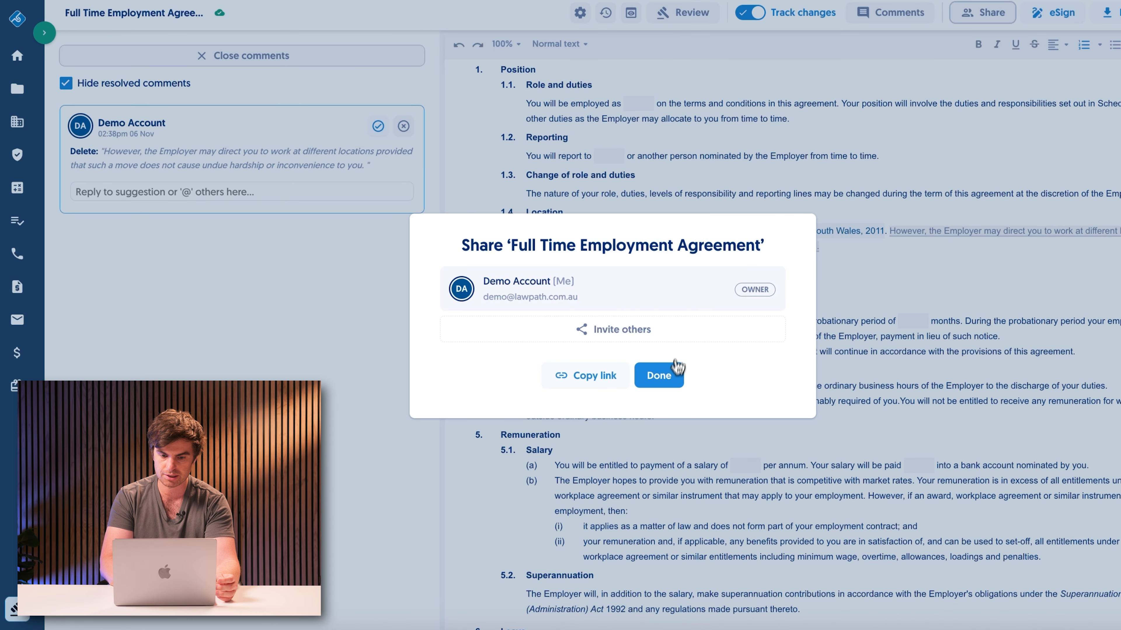
click(658, 376)
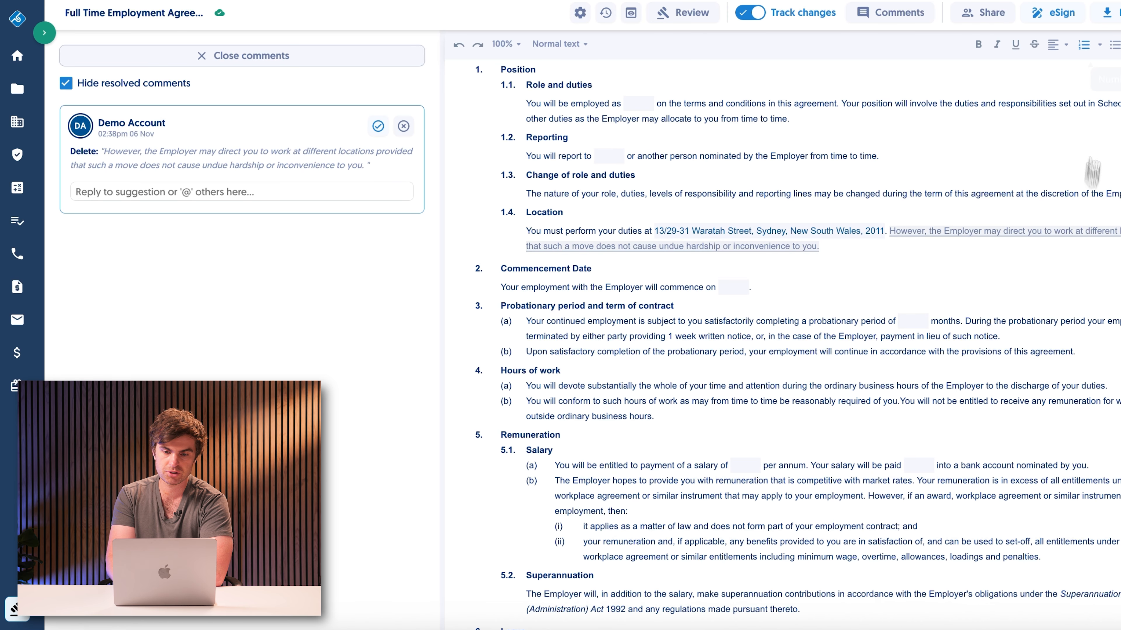
click(1049, 22)
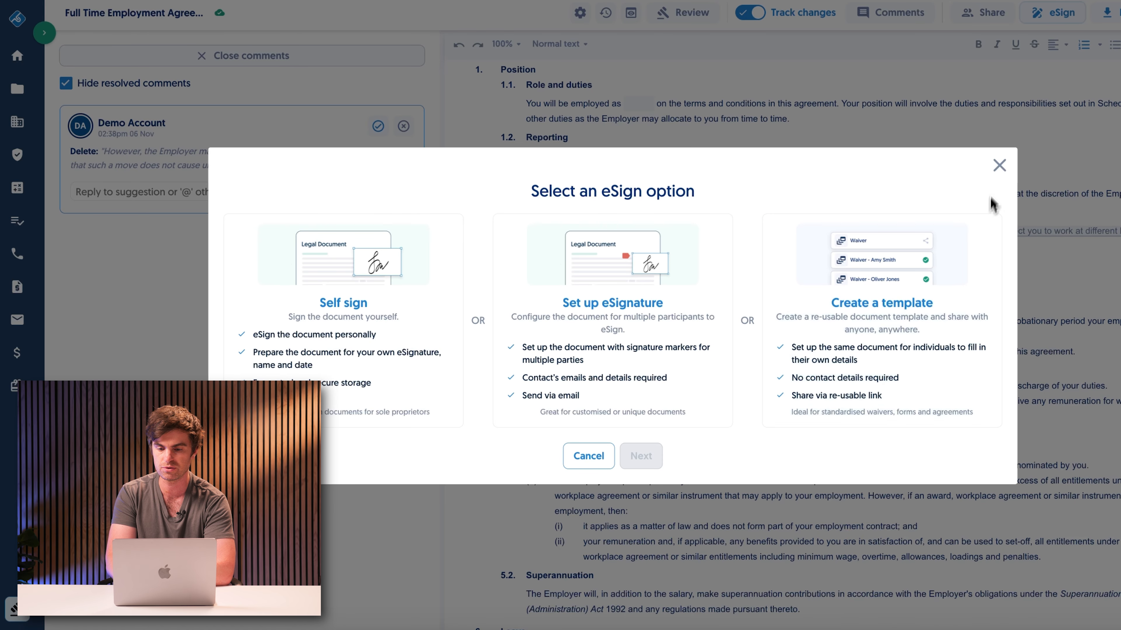
click(996, 168)
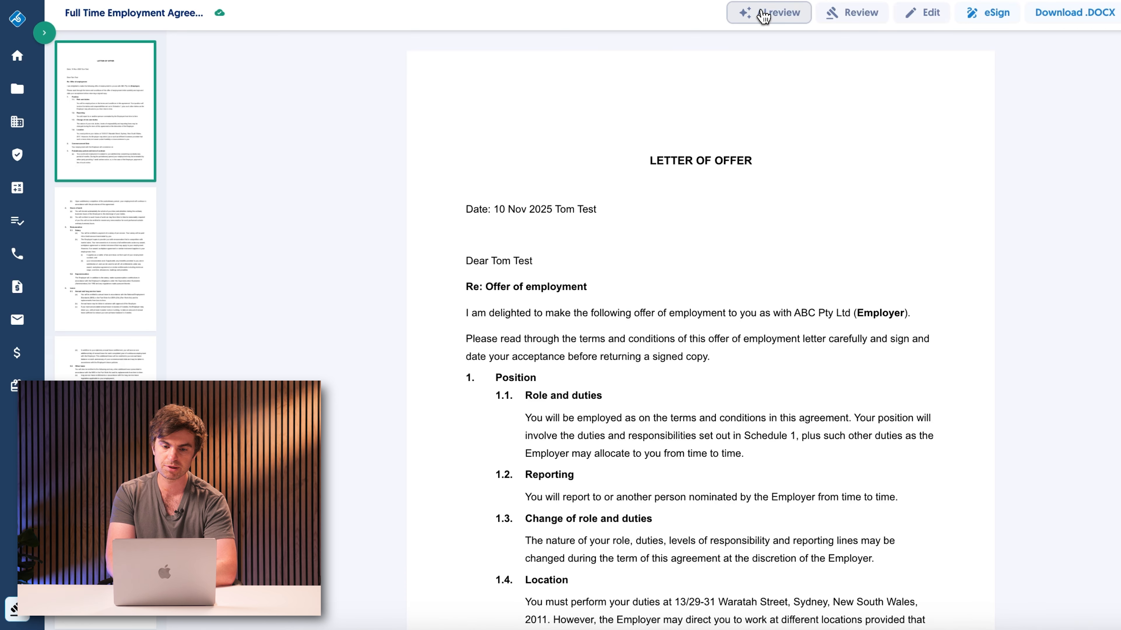
Step: Start an AI review of the Full Time Employment Agreement
click(763, 16)
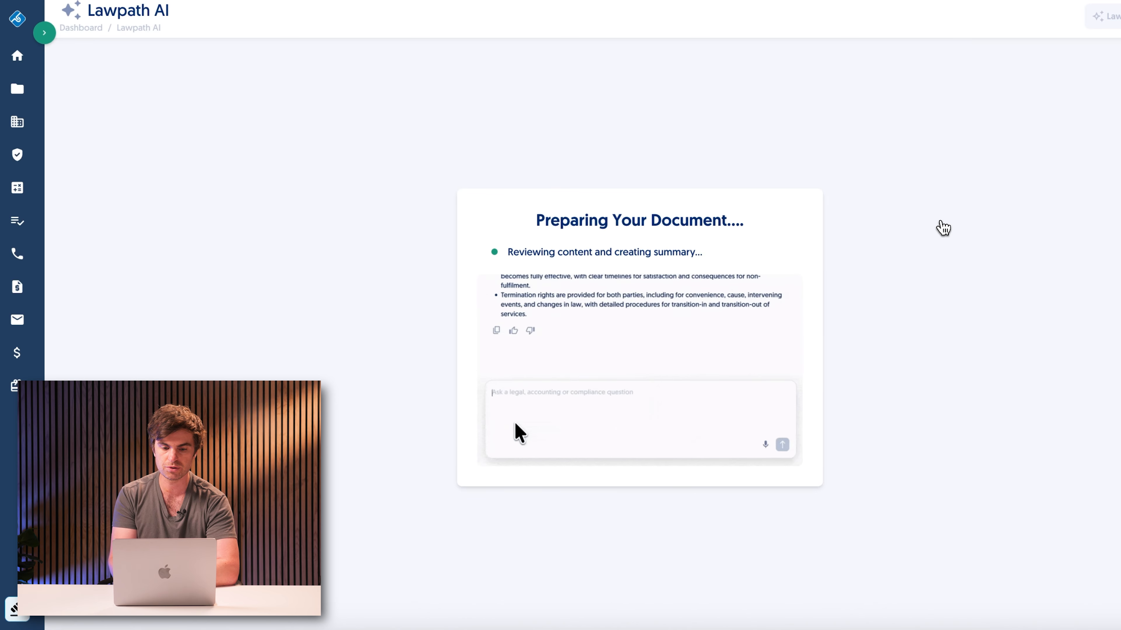